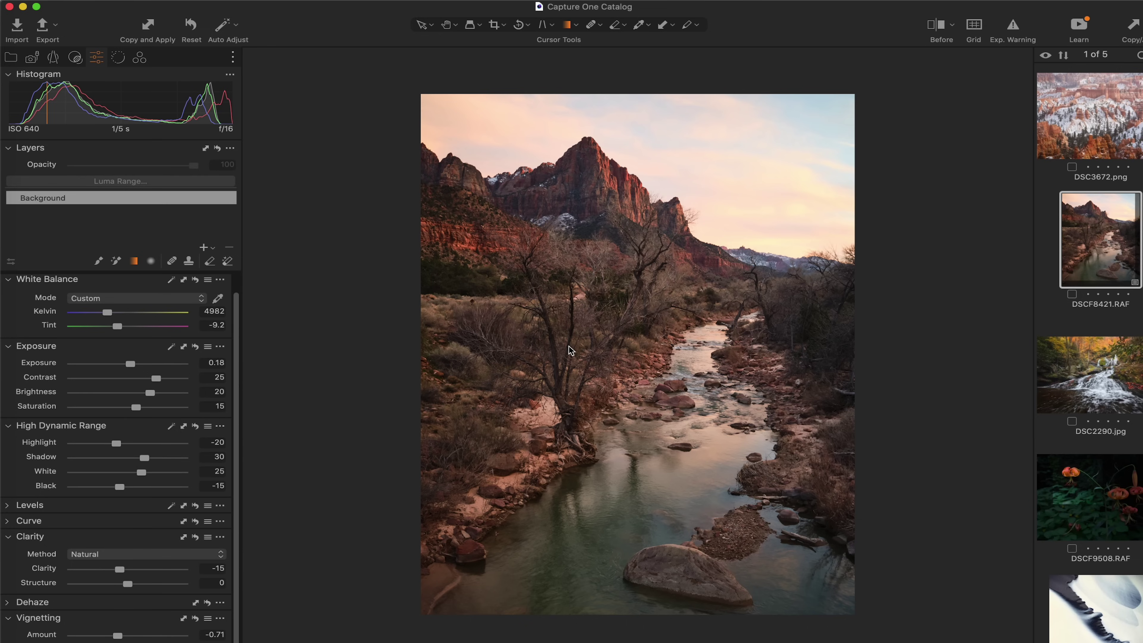
- Turn on the split Before/After view and slide the divider both ways to compare the Zion photo
left_click(936, 25)
left_click_drag(637, 354, 875, 356)
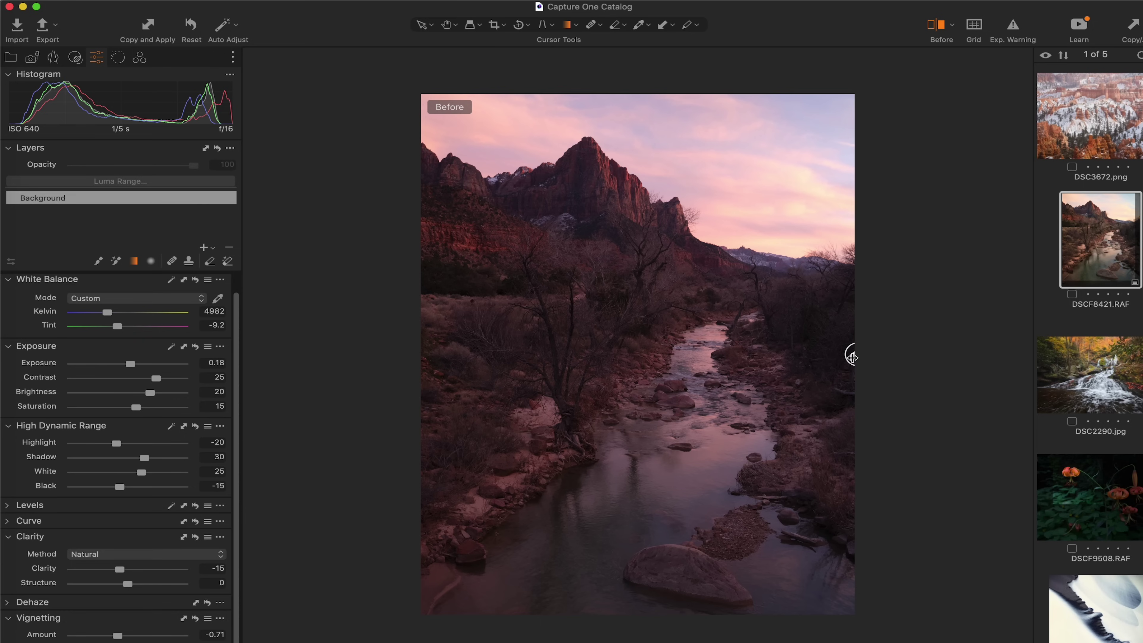
left_click_drag(852, 355, 380, 370)
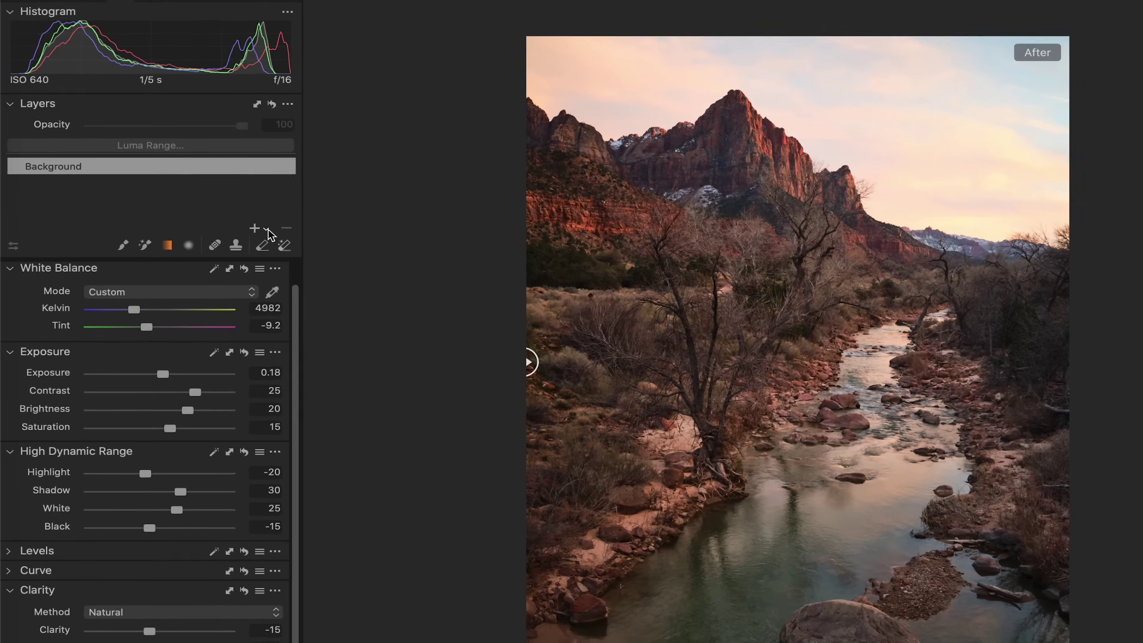
- Add a new filled adjustment layer and choose the radial gradient mask tool
left_click(268, 231)
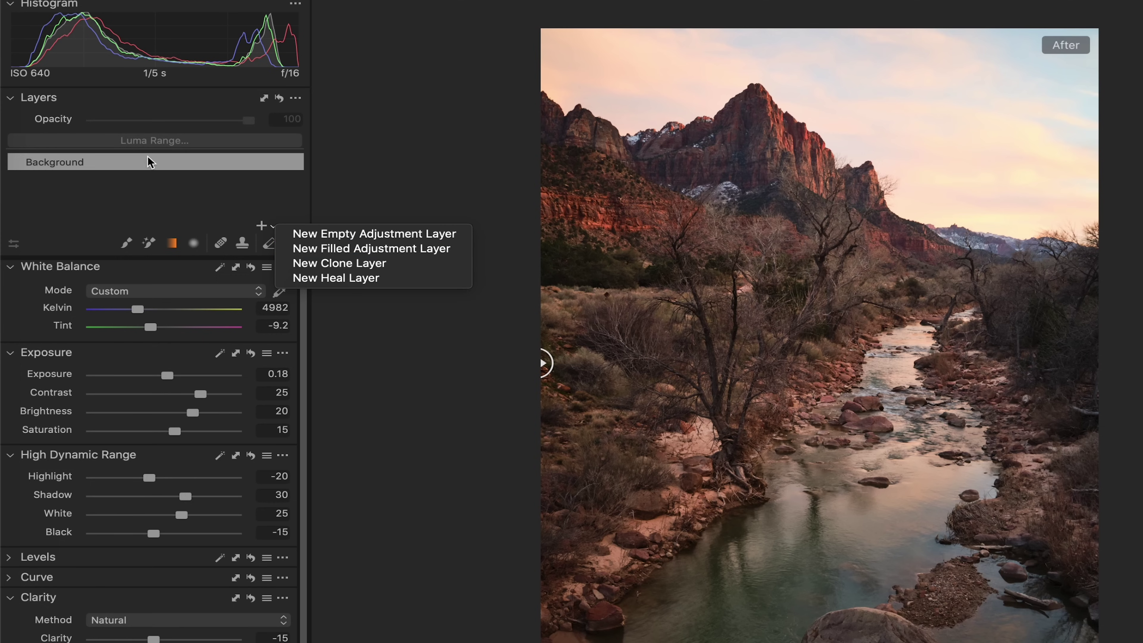
left_click(338, 251)
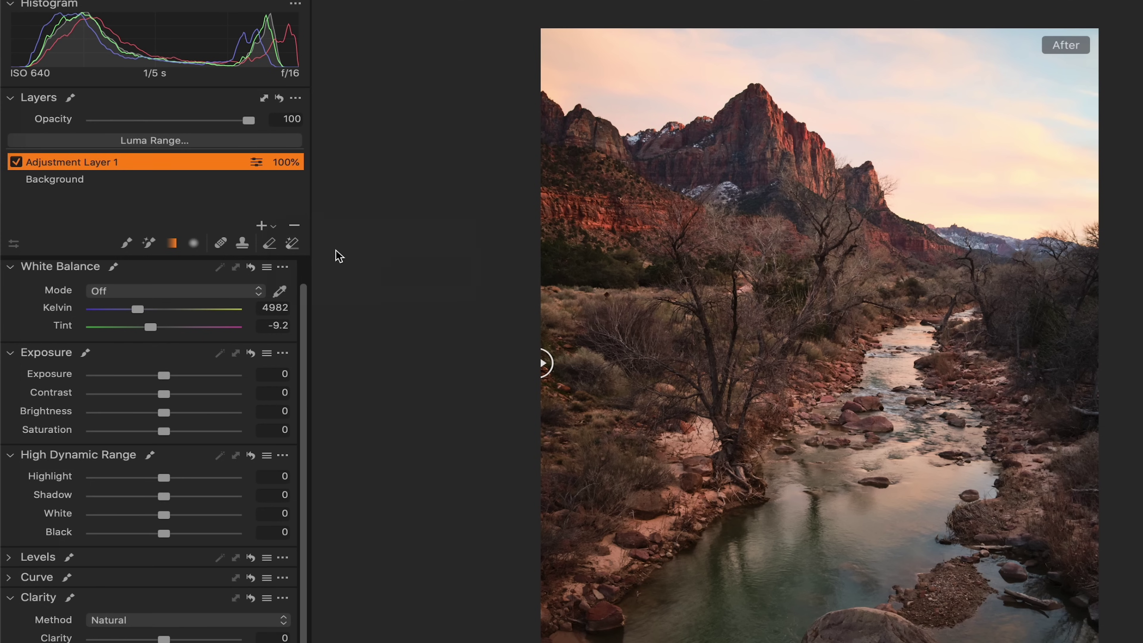
left_click(195, 244)
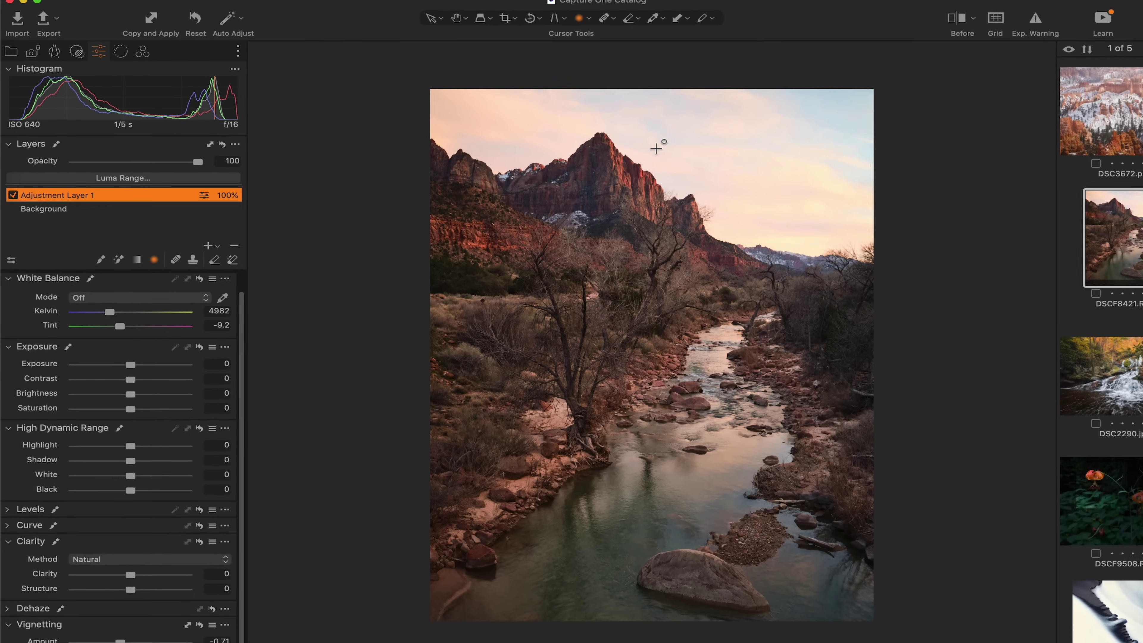
- Draw the gradient mask over the sky, then move and rotate it to match the ridgeline and horizon
left_click_drag(654, 142, 997, 425)
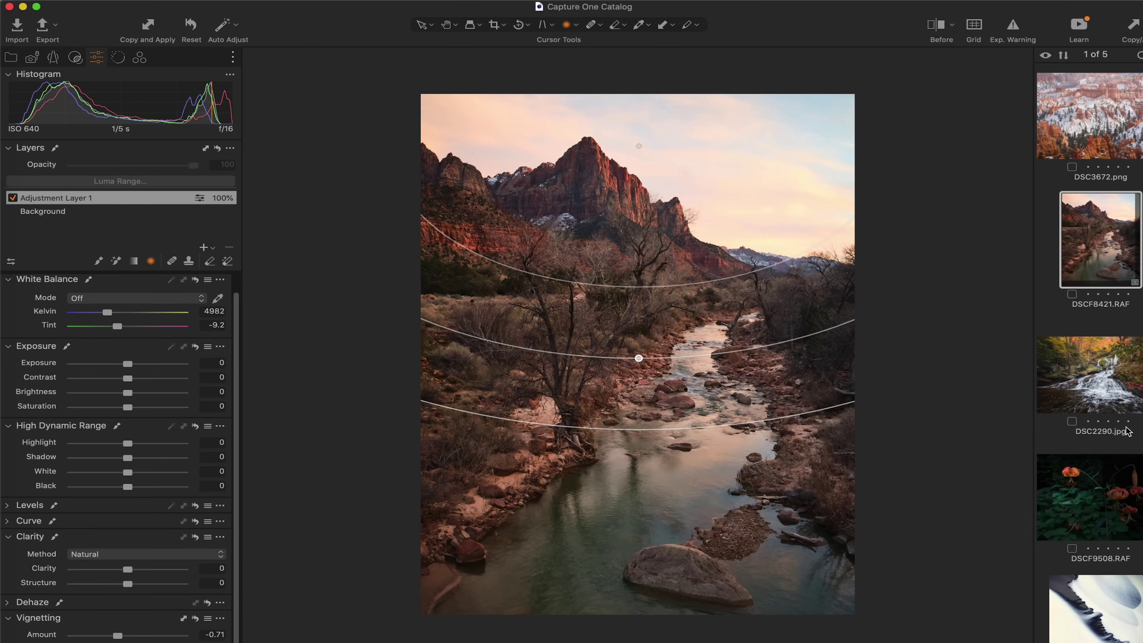
left_click_drag(636, 141, 683, 163)
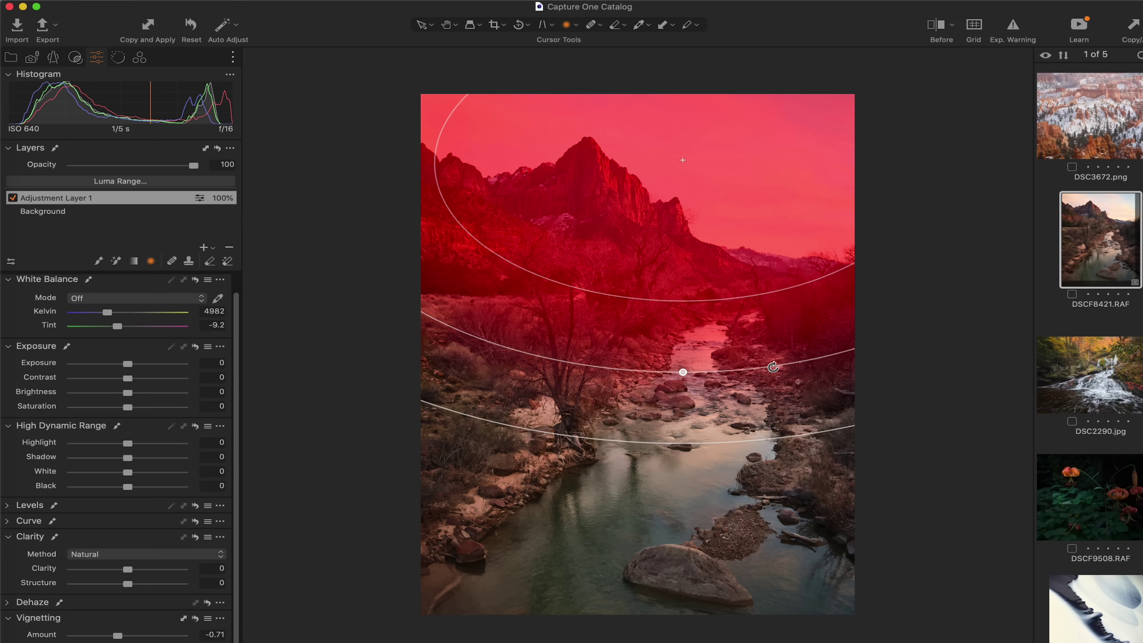
left_click_drag(773, 367, 679, 359)
left_click_drag(678, 159, 687, 100)
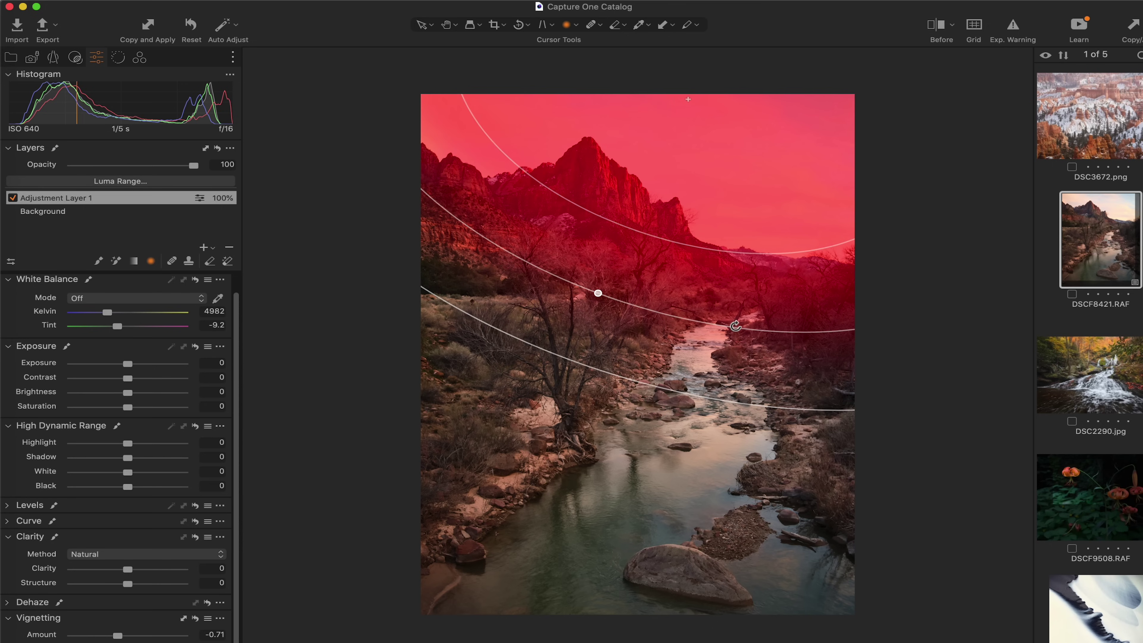
left_click_drag(735, 325, 766, 280)
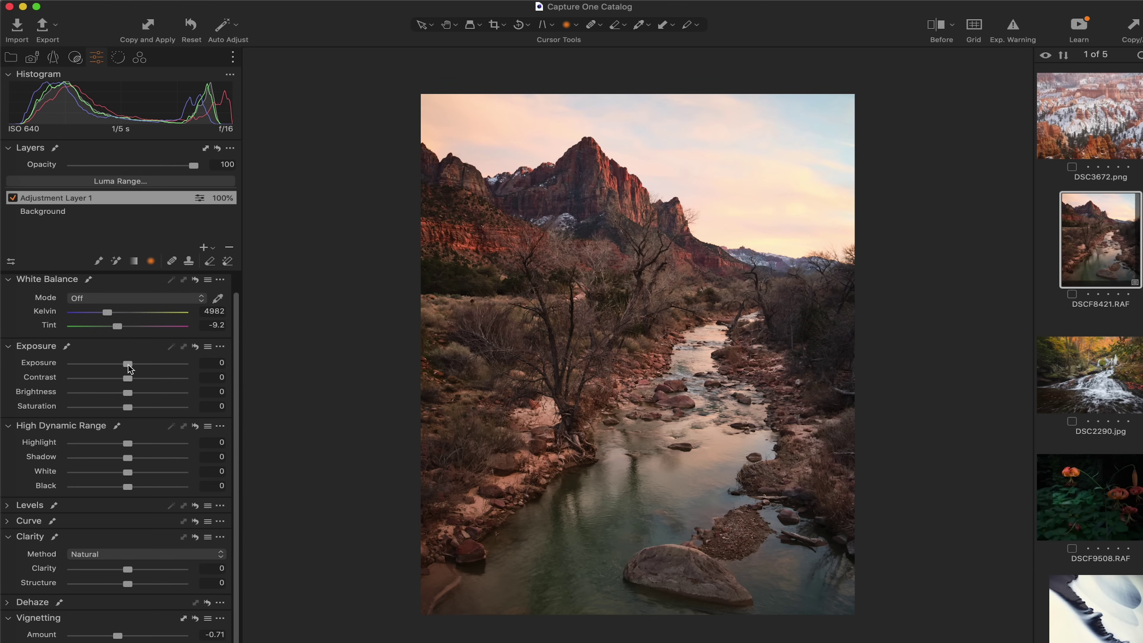
- Lower the sky layer's exposure to -0.31 and display its mask in grayscale
mouse_move(113, 364)
left_mouse_down()
mouse_move(97, 366)
mouse_move(130, 363)
left_mouse_up()
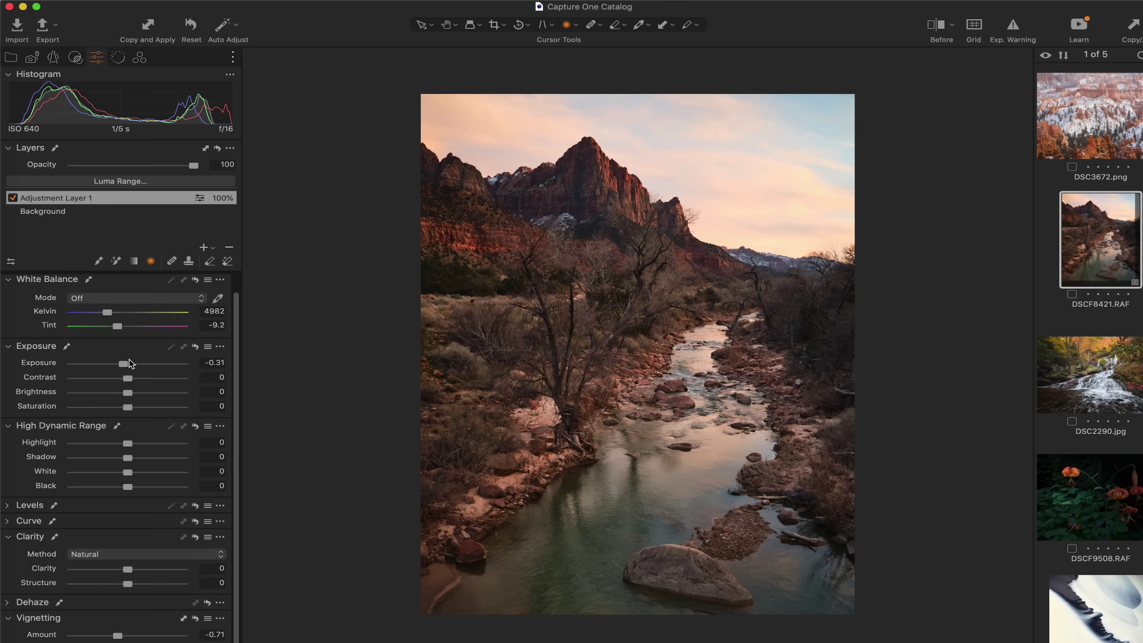
left_click(577, 31)
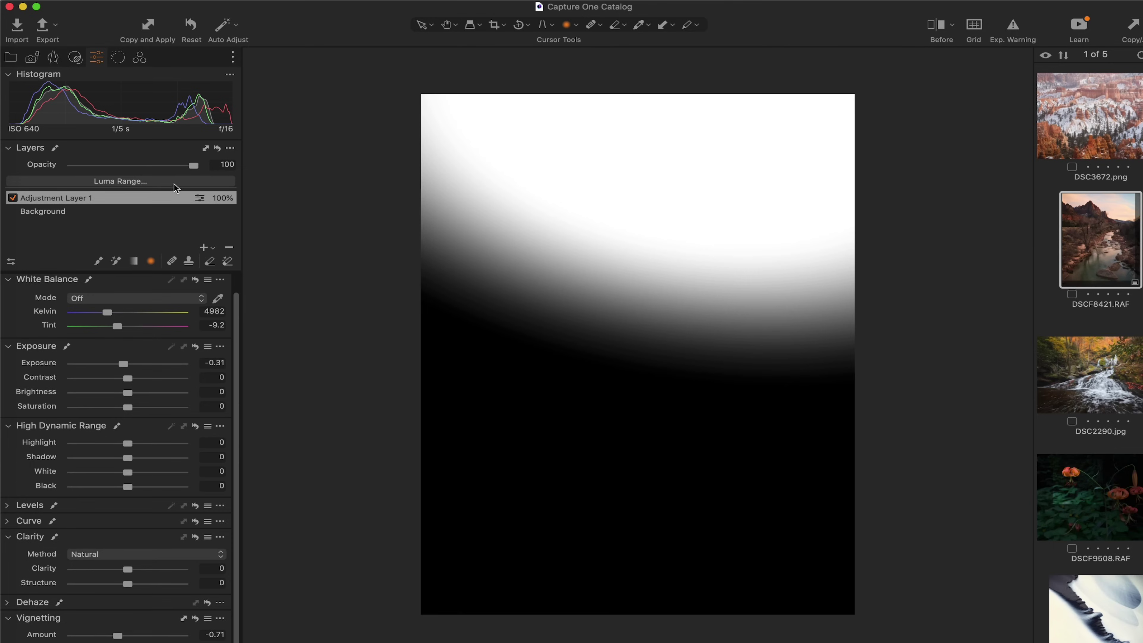
- Apply a luma range of 170–255 with falloff 138–255 to the sky layer's mask
left_click(184, 144)
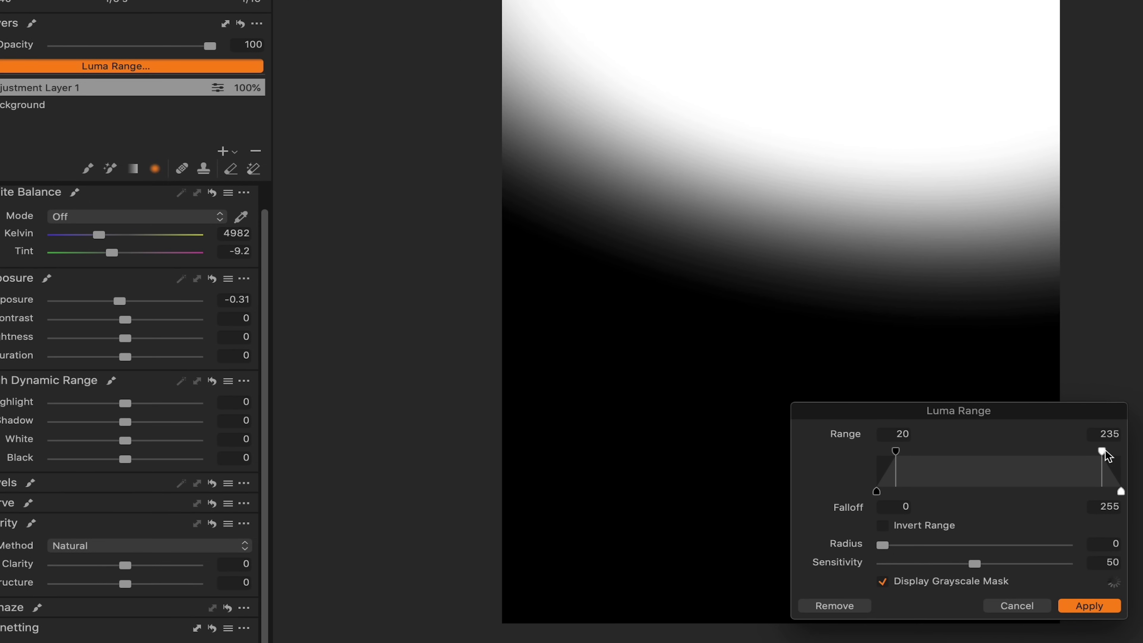
left_click_drag(1105, 450, 1121, 452)
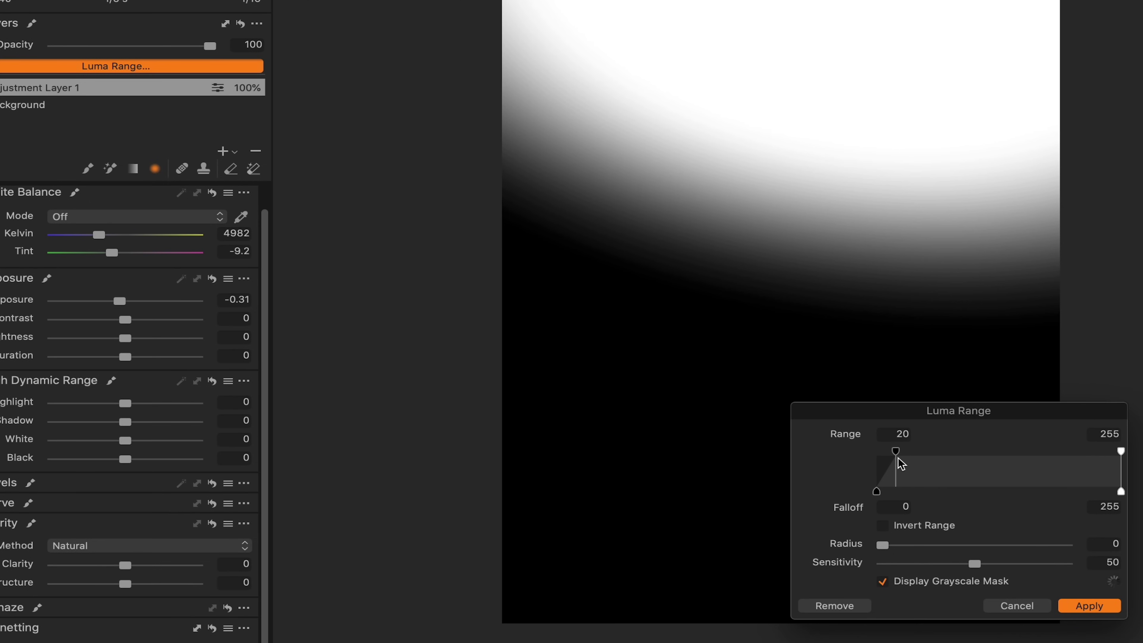
left_click_drag(898, 455, 1022, 458)
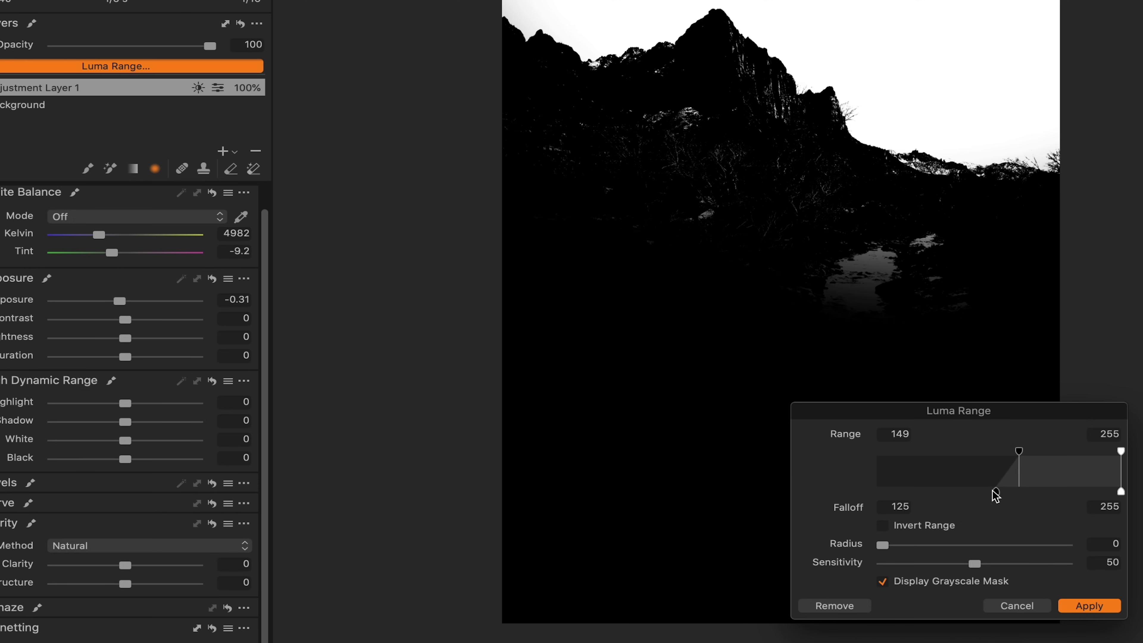
left_click_drag(979, 495, 978, 495)
mouse_move(1019, 455)
left_mouse_down()
mouse_move(986, 457)
mouse_move(1034, 459)
left_mouse_up()
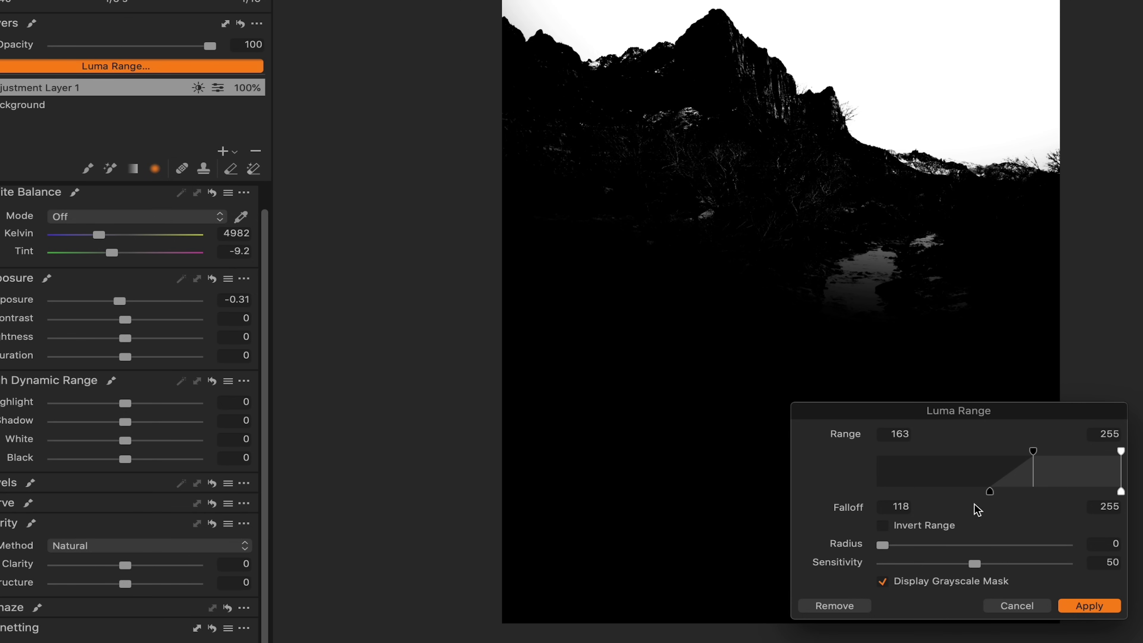
left_click_drag(969, 492, 1008, 493)
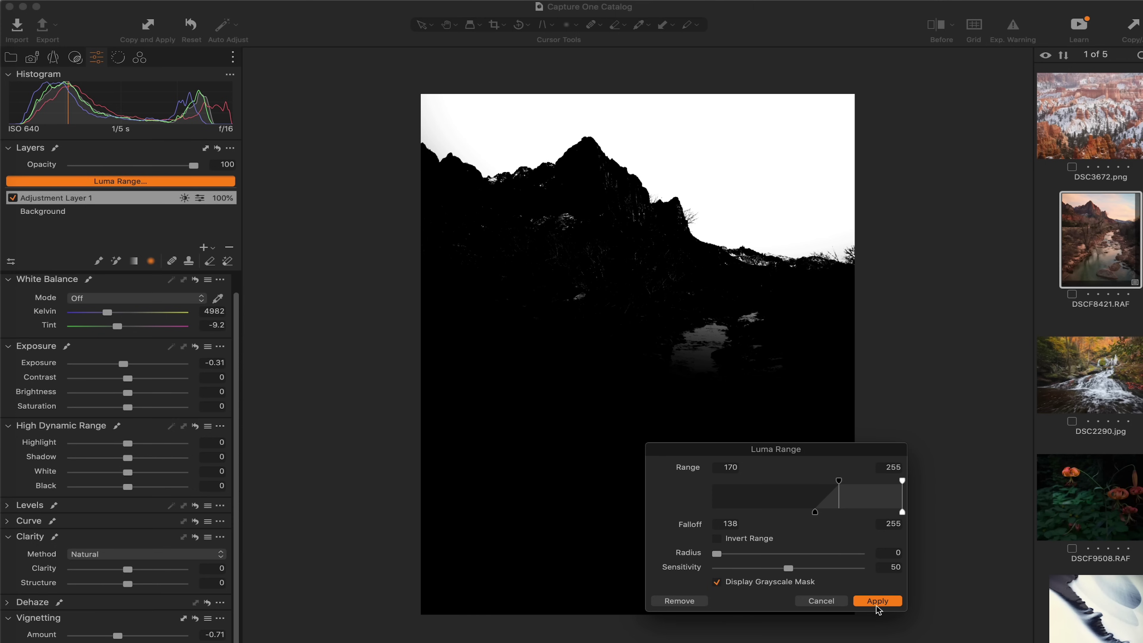
left_click(876, 601)
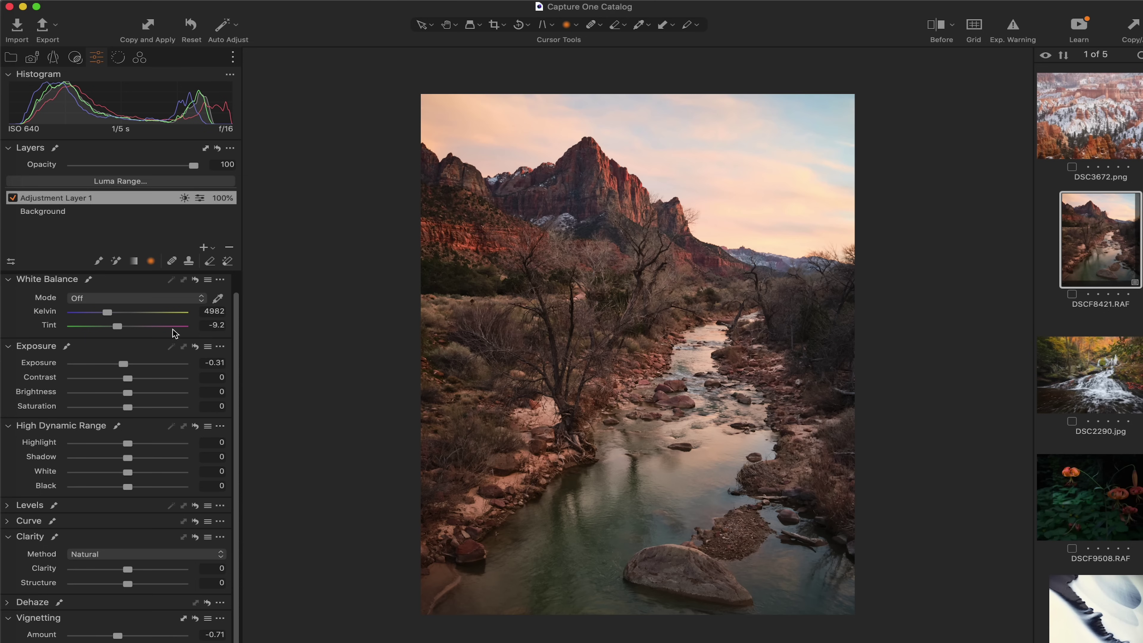
- Set the sky layer to Exposure -0.65, Kelvin 6481 and Tint 1.9
left_click_drag(123, 367, 118, 367)
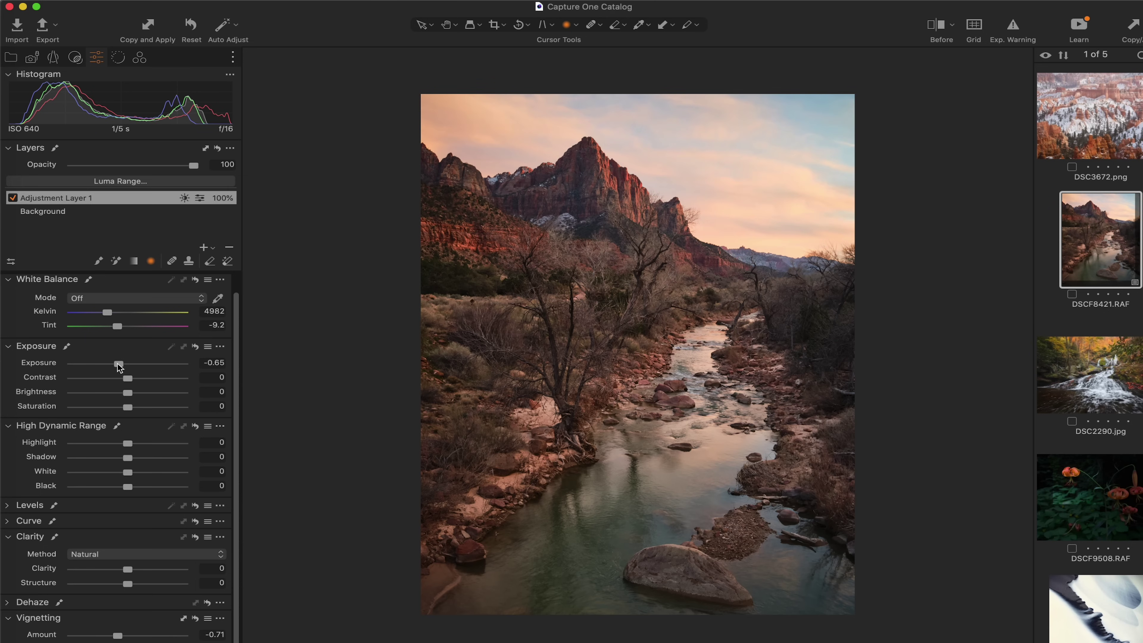
left_click_drag(111, 314, 123, 314)
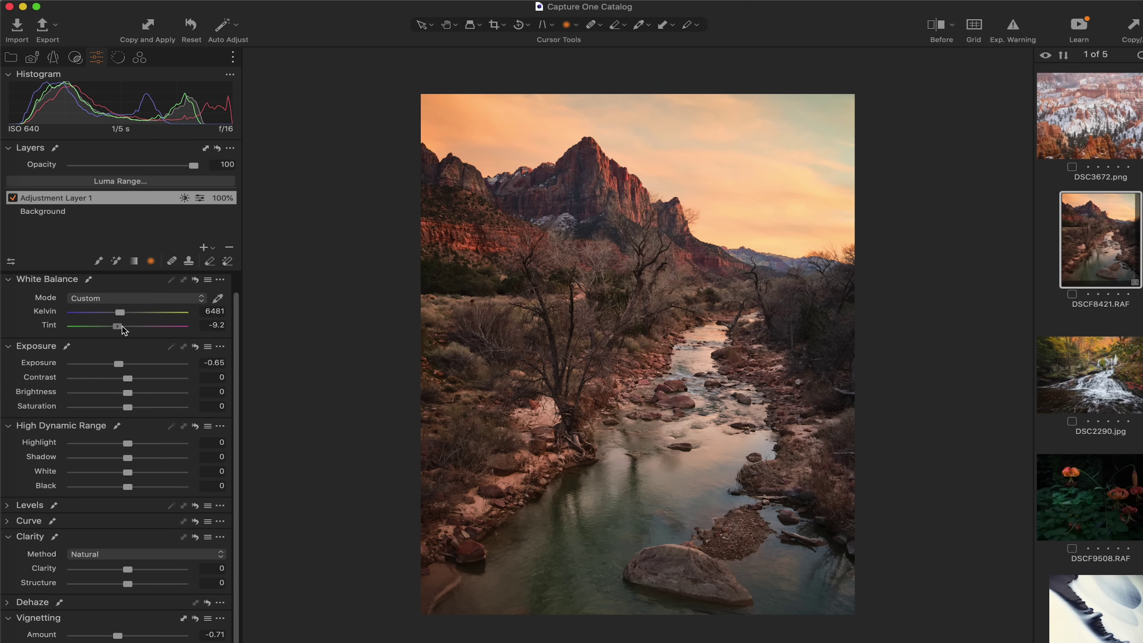
left_click_drag(125, 326, 136, 330)
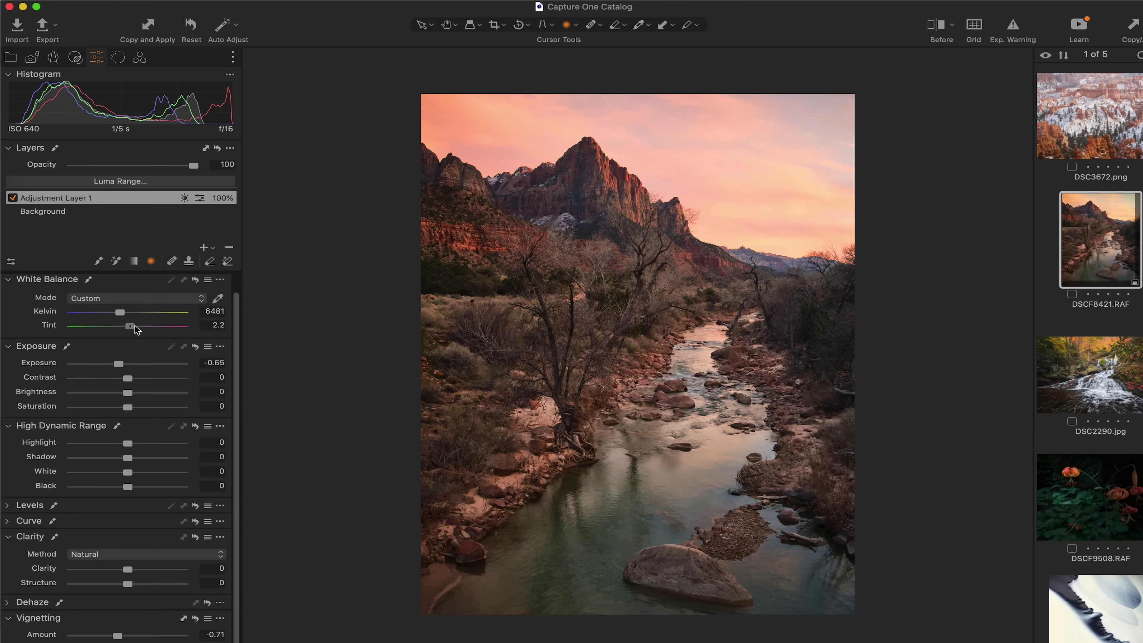
- Rename the layer to 'Sky' and lower its Contrast to -20
double_click(74, 200)
type("Sky")
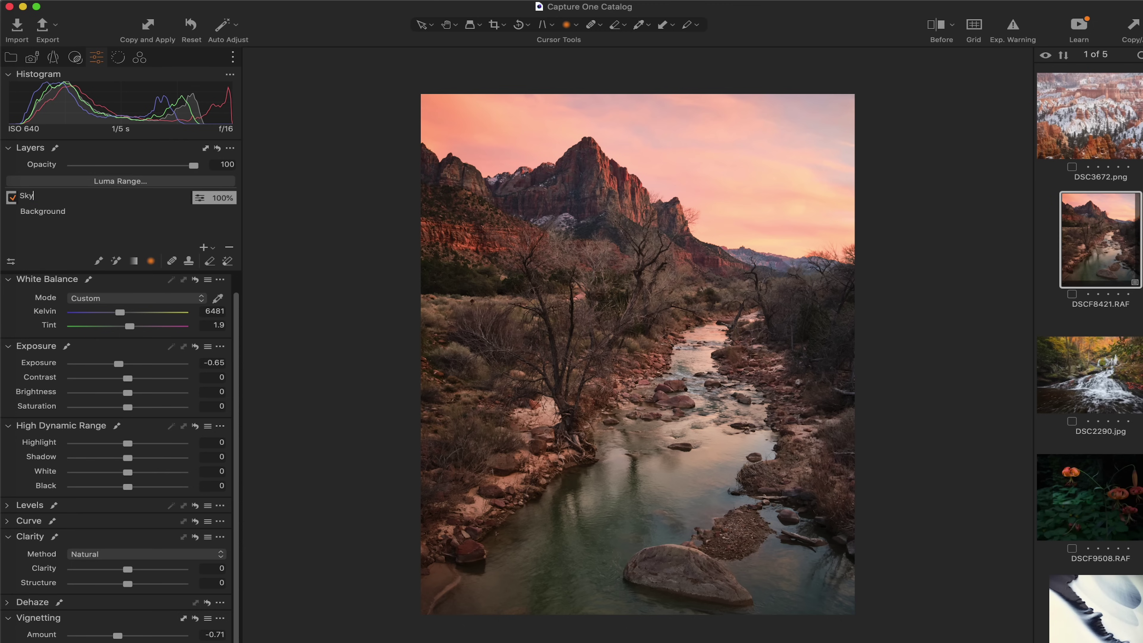
key("Return")
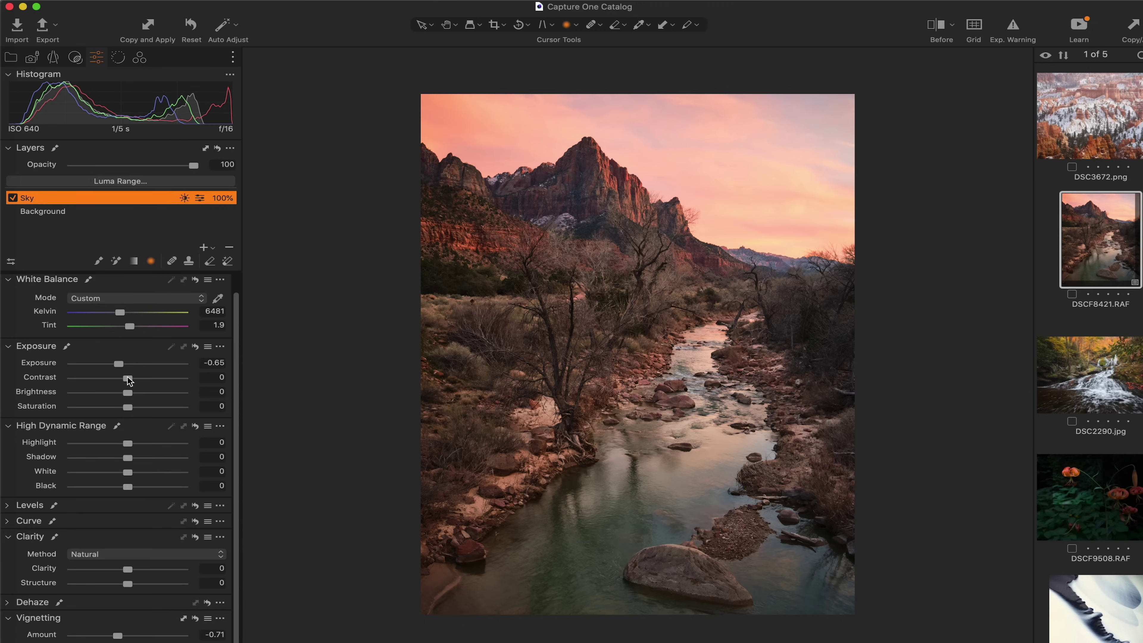
left_click_drag(128, 377, 105, 379)
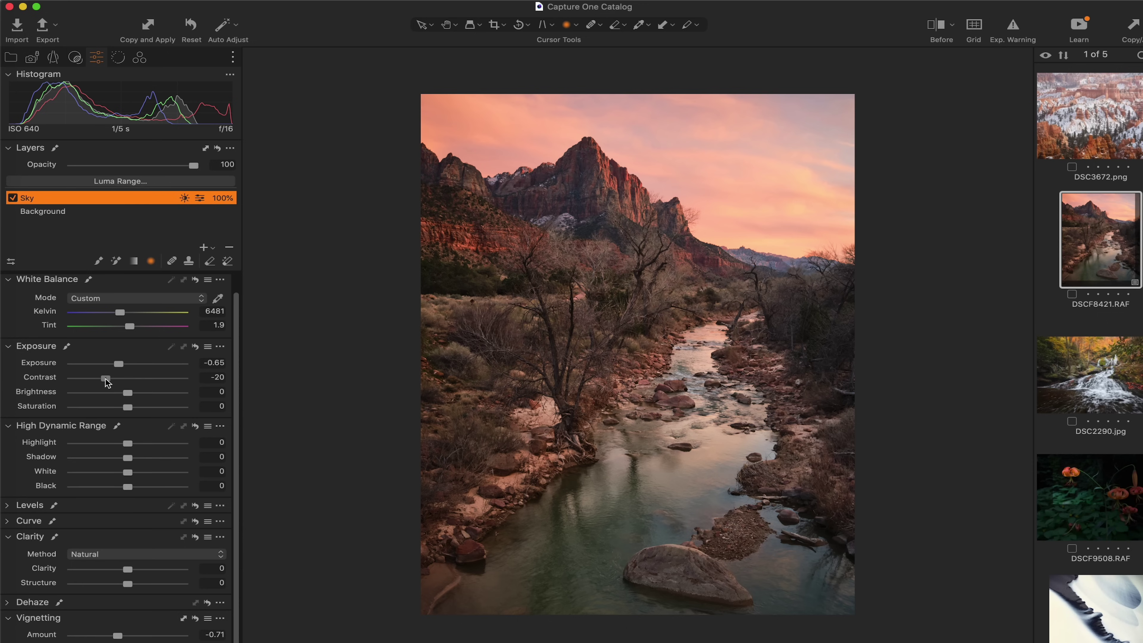
- Raise the Sky layer's luma range radius to 3, apply it, and switch the layer off
mouse_move(553, 222)
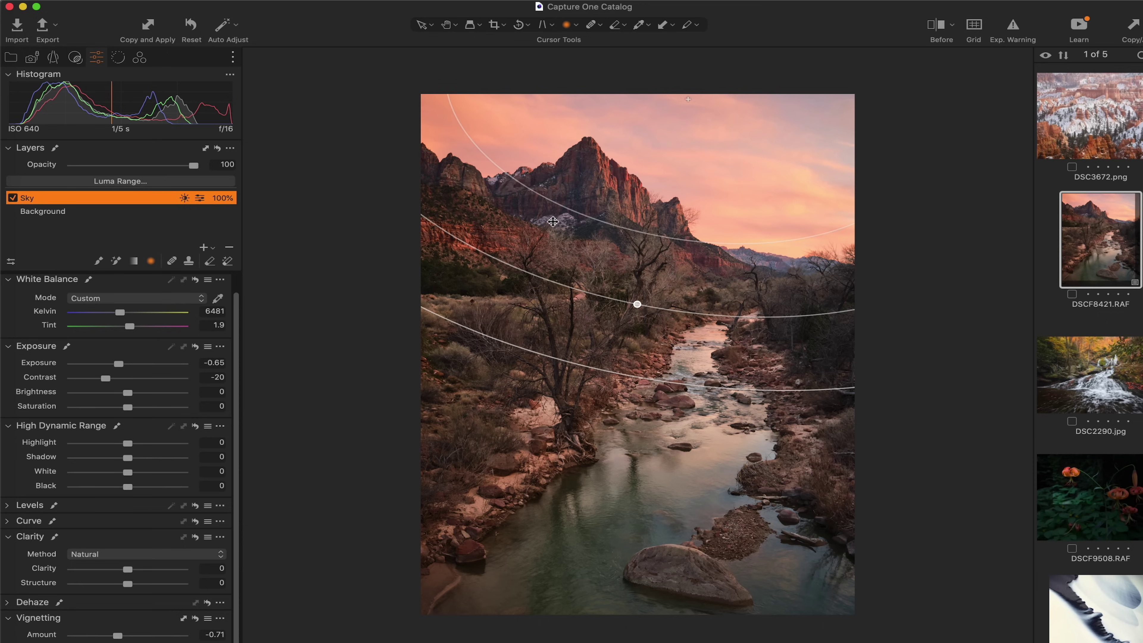
scroll(637, 185, "up", 5)
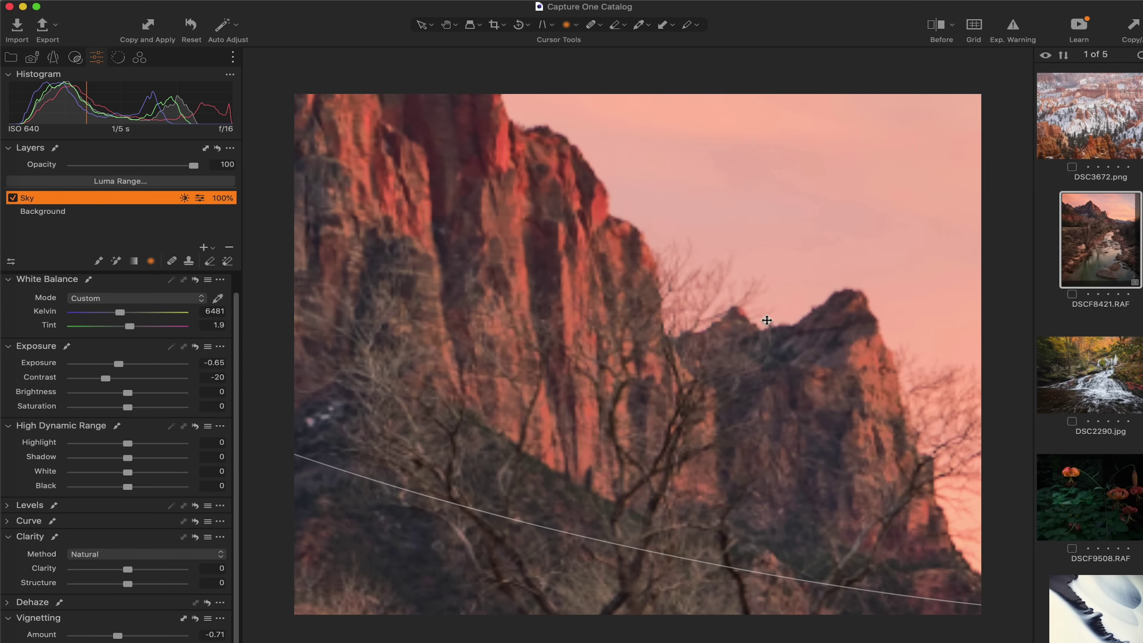
scroll(793, 364, "down", 3)
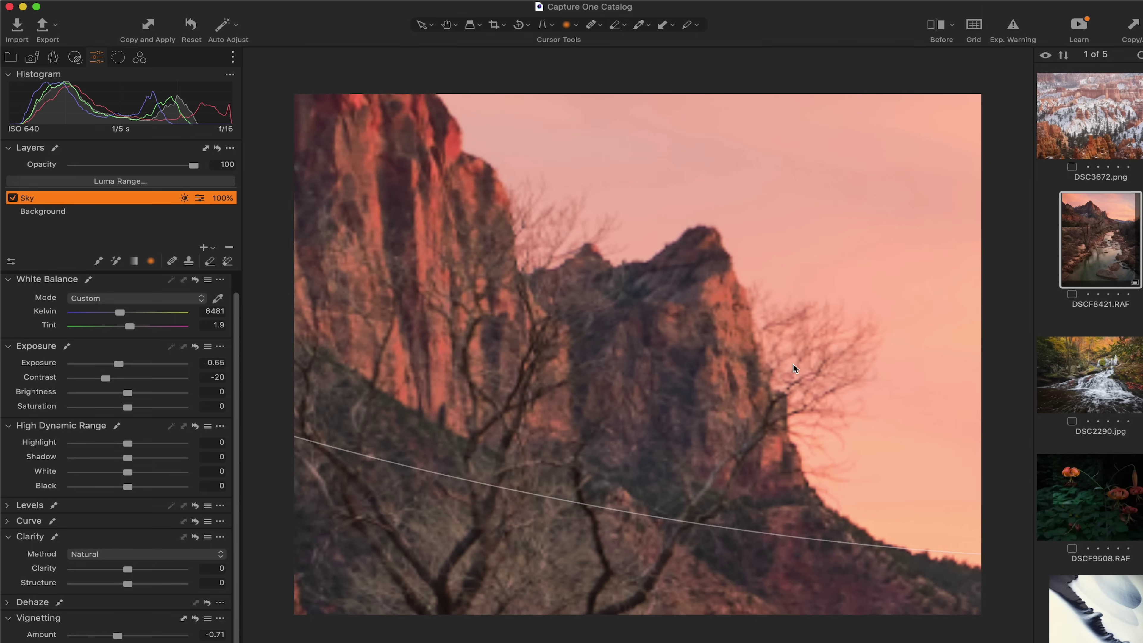
scroll(794, 364, "up", 5)
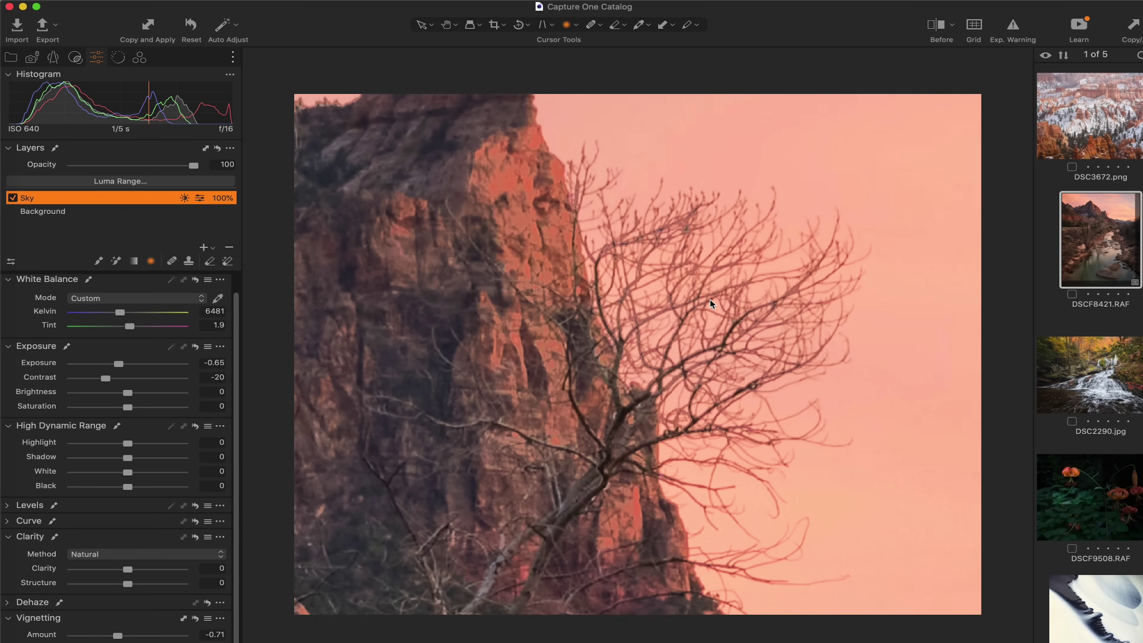
scroll(710, 299, "up", 5)
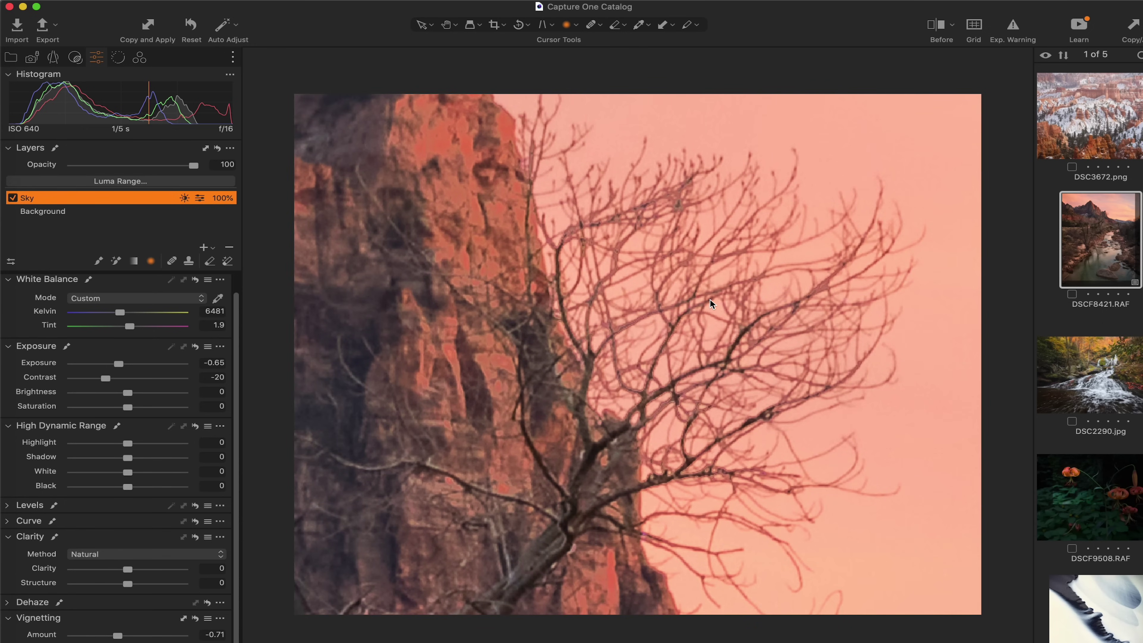
scroll(668, 306, "up", 2)
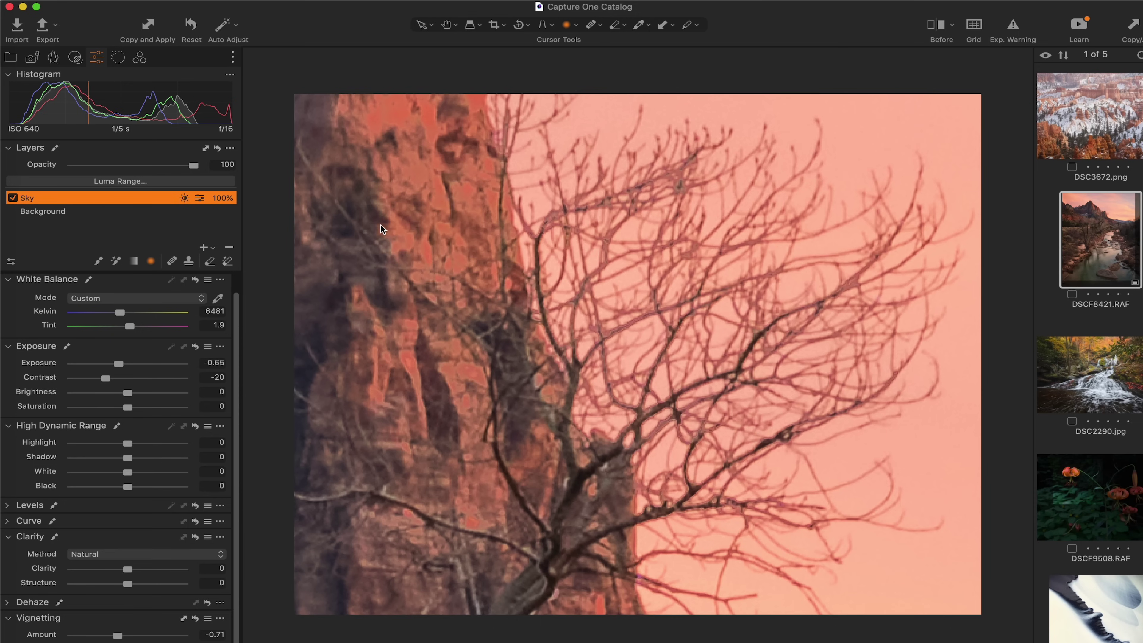
left_click(169, 183)
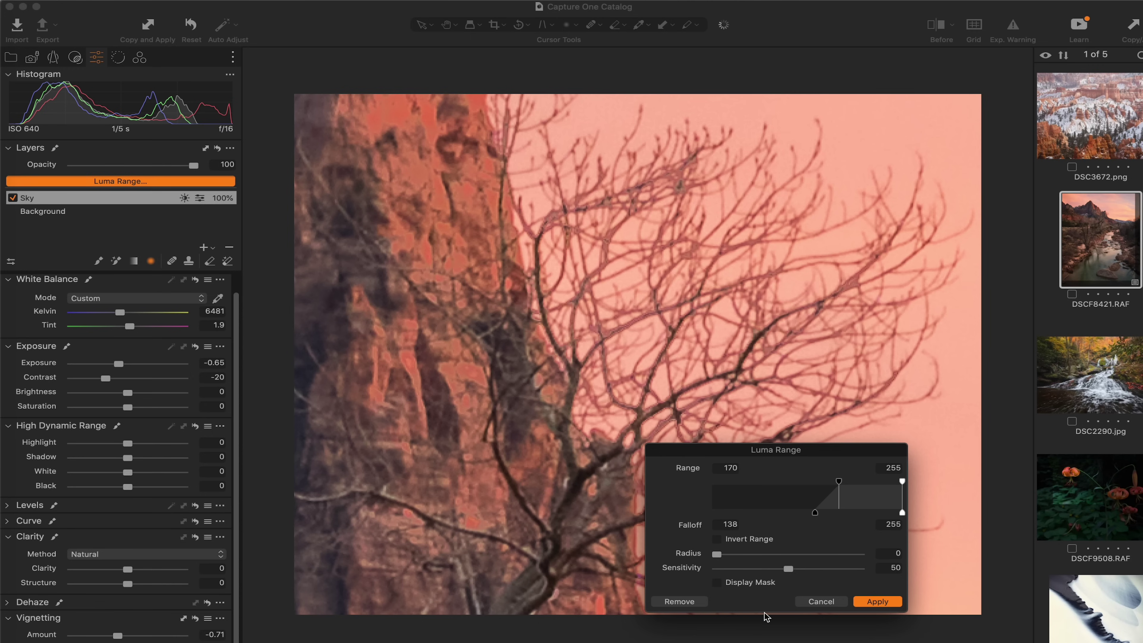
left_click_drag(718, 555, 754, 557)
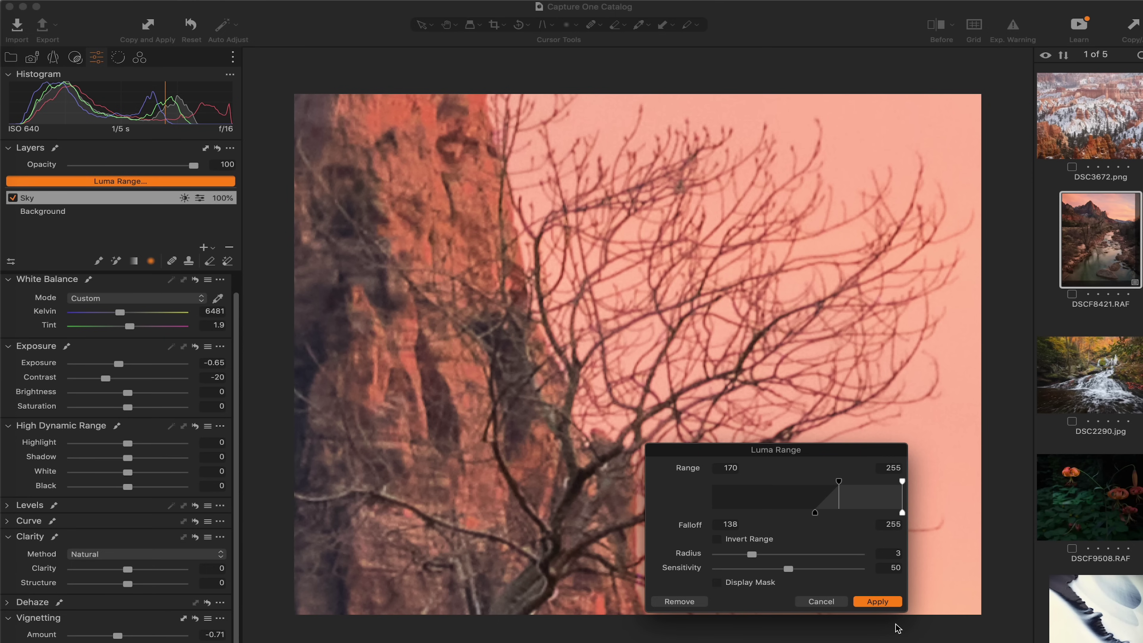
left_click(877, 601)
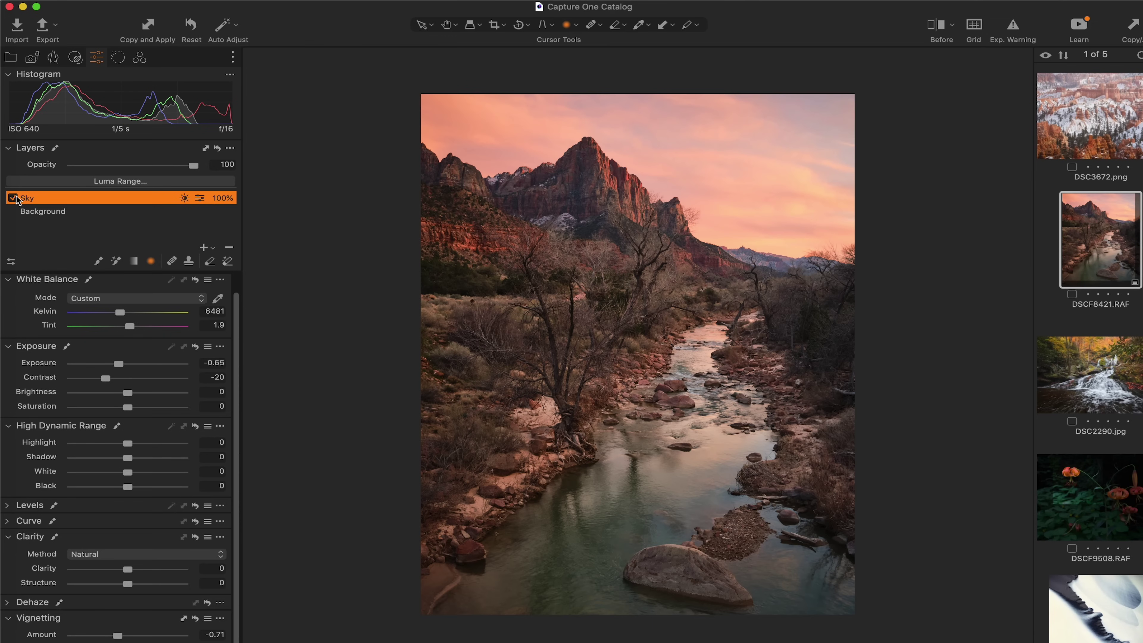
left_click(13, 198)
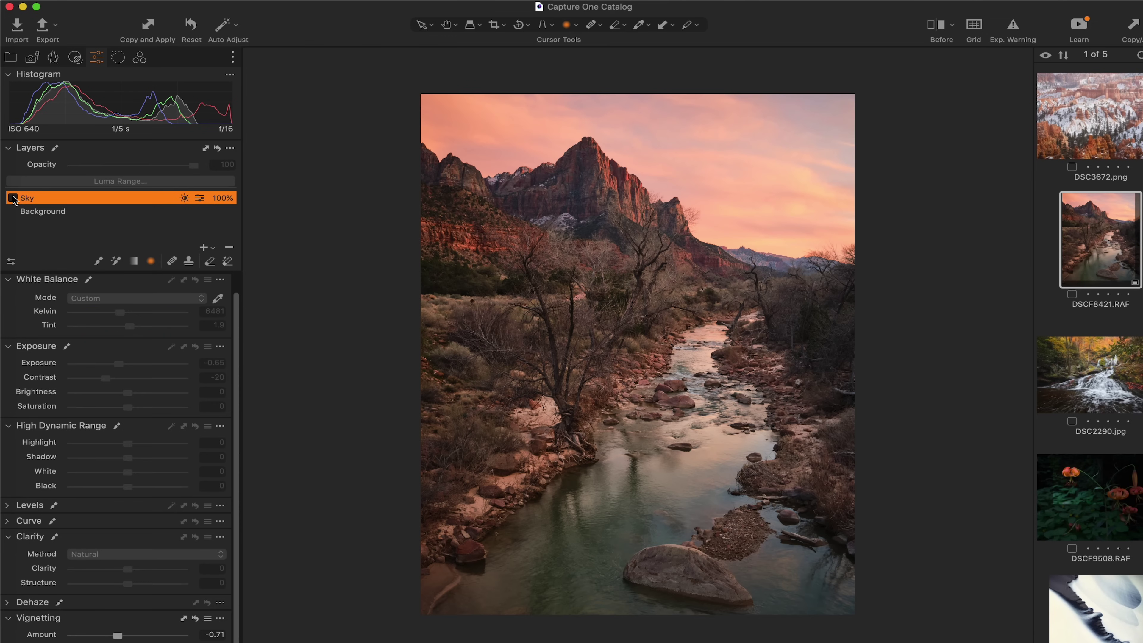
- Turn the Sky layer back on, set Saturation to 11, and reorder the Exposure, White Balance and Levels tools
left_click(14, 198)
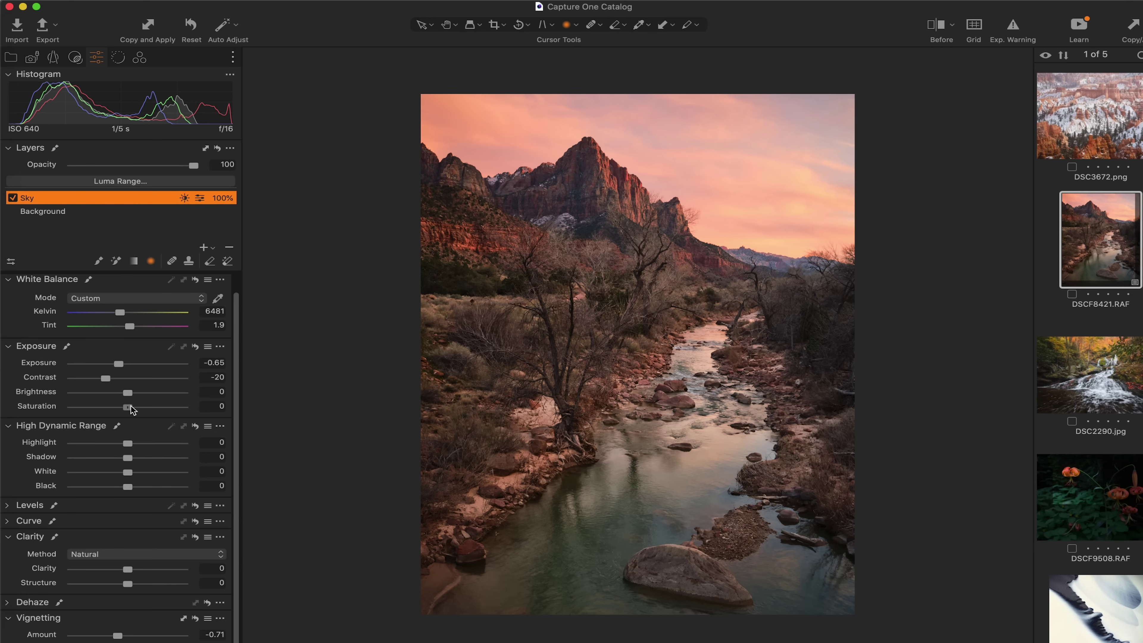
left_click_drag(131, 408, 138, 410)
mouse_move(53, 350)
left_mouse_down()
mouse_move(243, 391)
mouse_move(954, 120)
mouse_move(918, 106)
left_mouse_up()
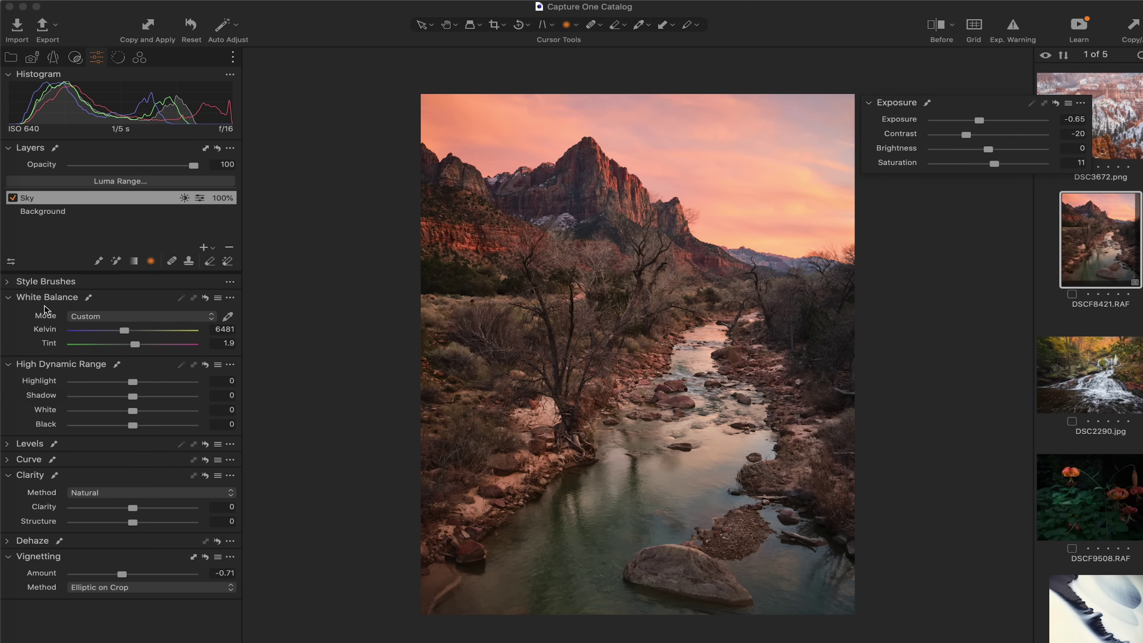
left_click_drag(45, 298, 194, 379)
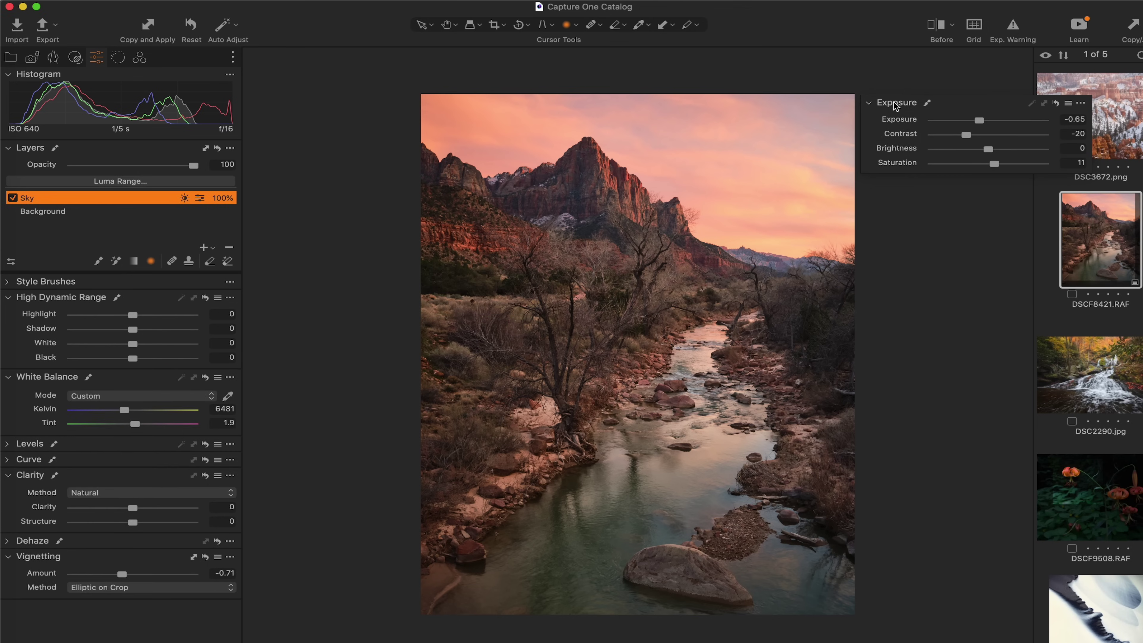
left_click_drag(896, 105, 75, 537)
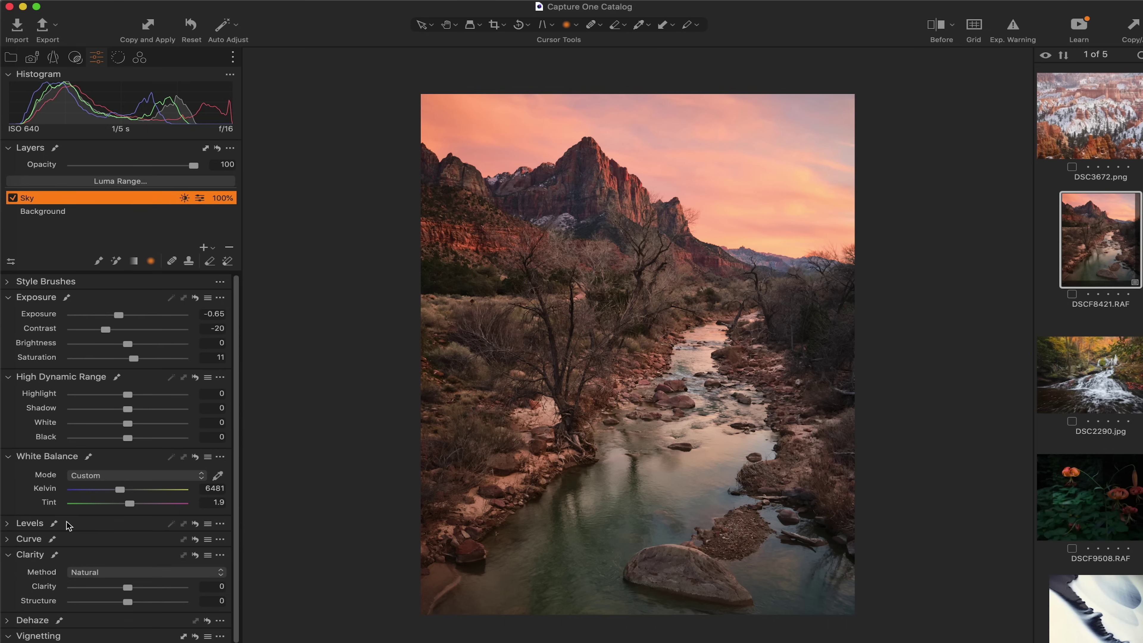
left_click_drag(68, 525, 85, 546)
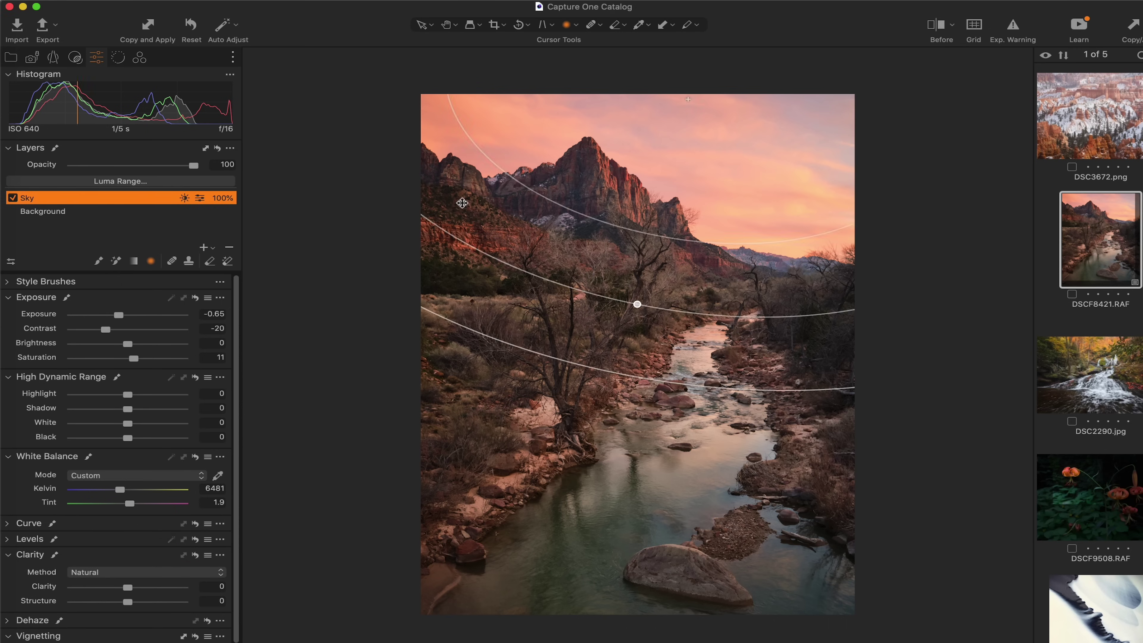
- Toggle the Sky layer off and on to compare, then select the Background layer
left_click(13, 198)
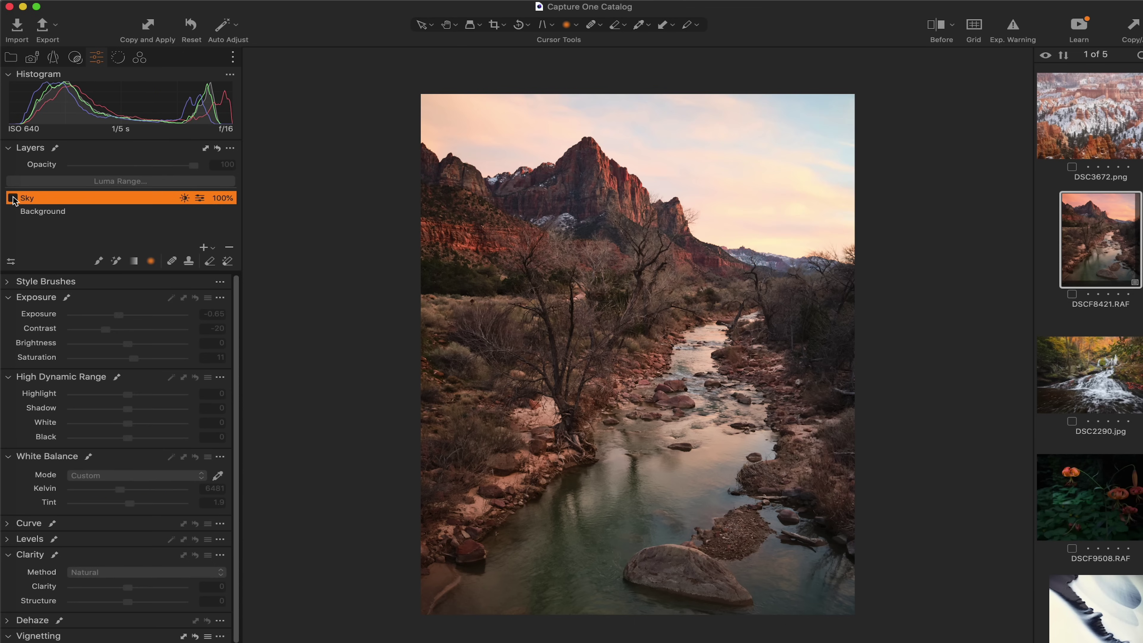
left_click(13, 199)
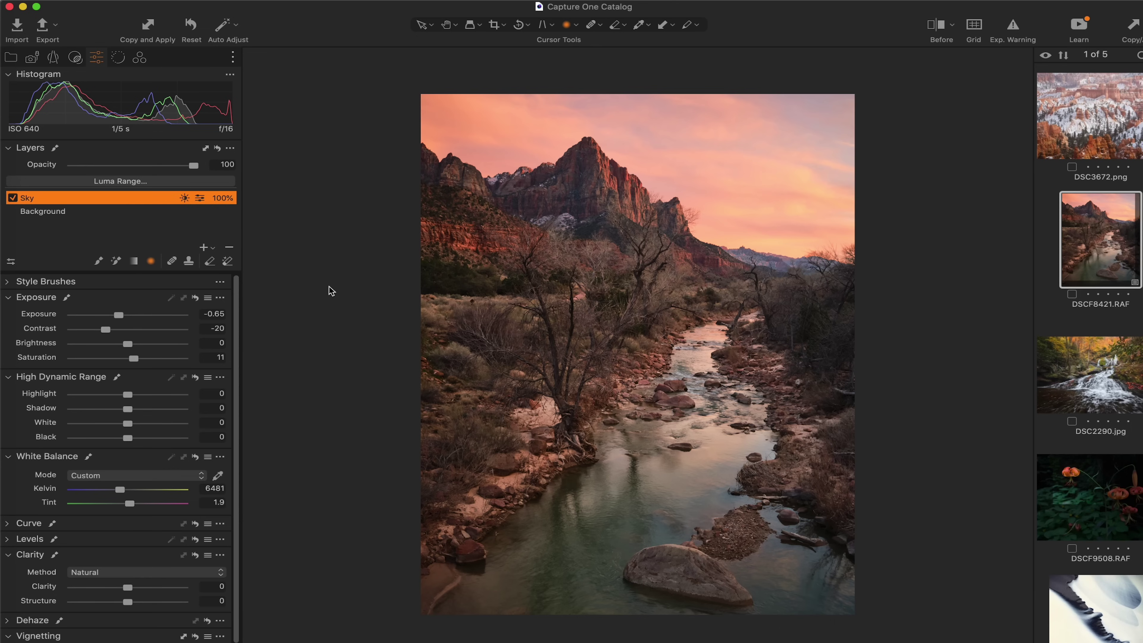
mouse_move(611, 276)
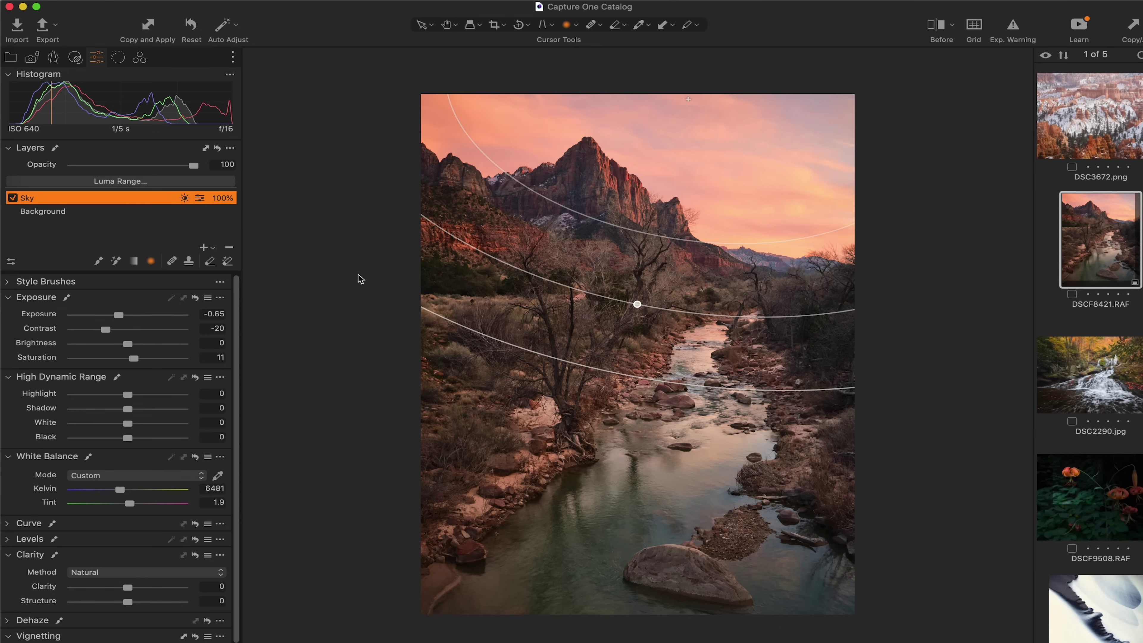
left_click(84, 211)
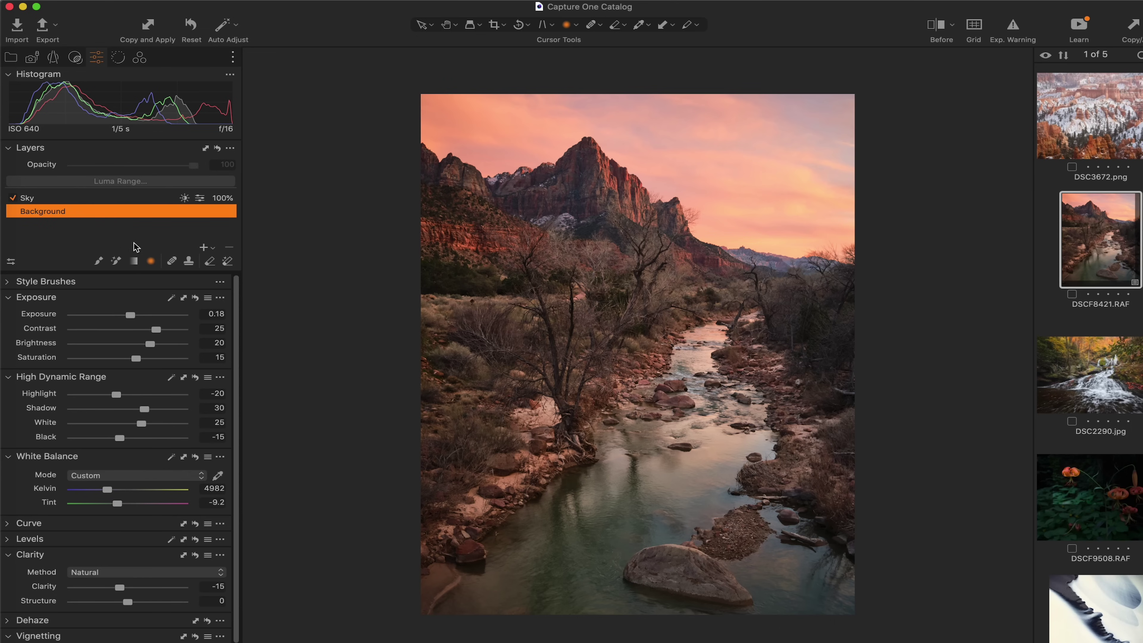
- Add a filled adjustment layer with a linear gradient from the bottom to the peak, exposure -0.27
left_click(215, 250)
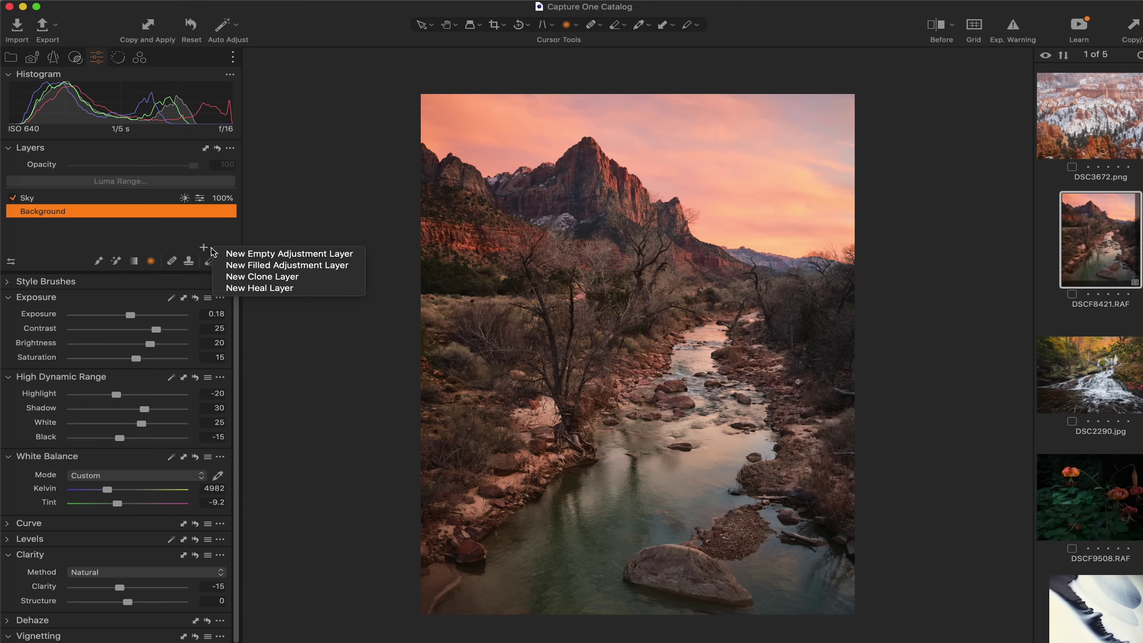
left_click(231, 265)
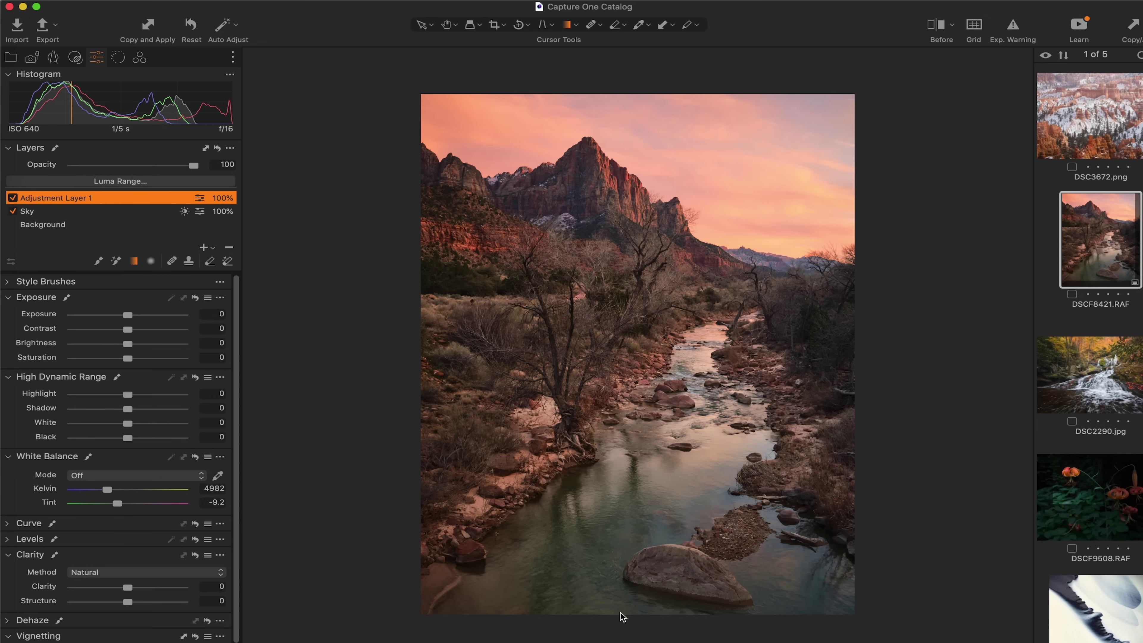
left_click_drag(621, 611, 629, 170)
key("m")
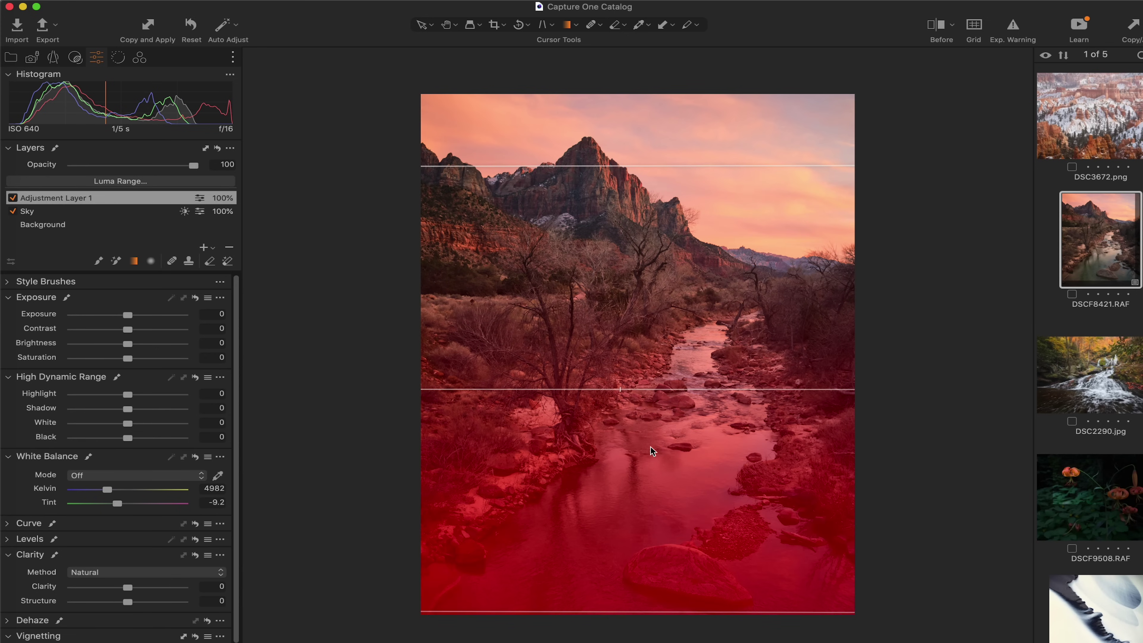
key("m")
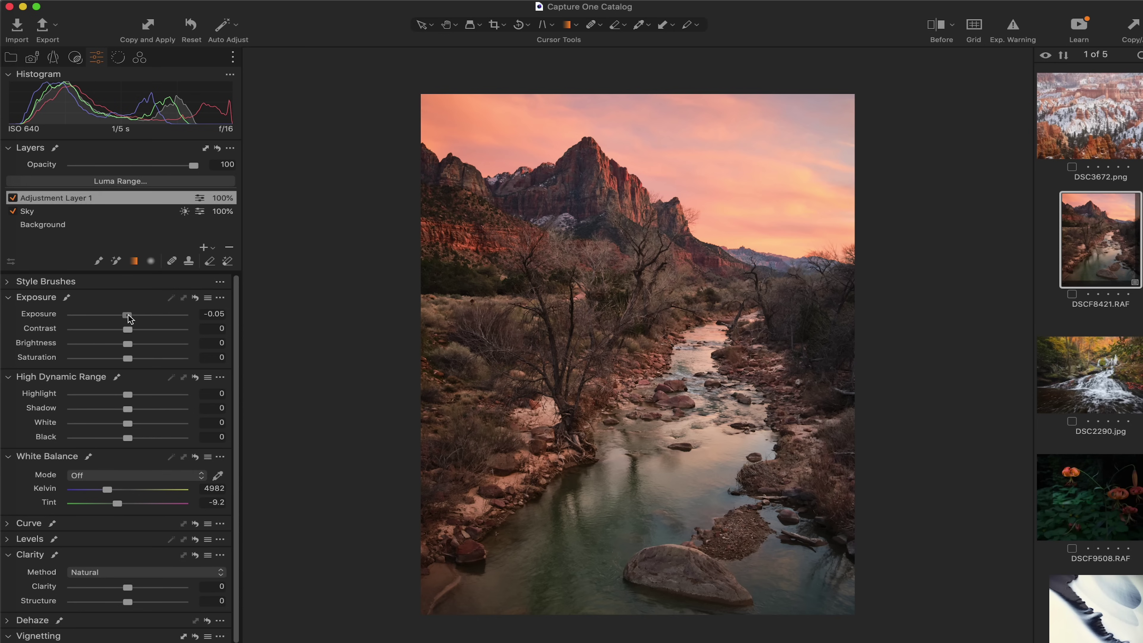
left_click_drag(128, 315, 126, 315)
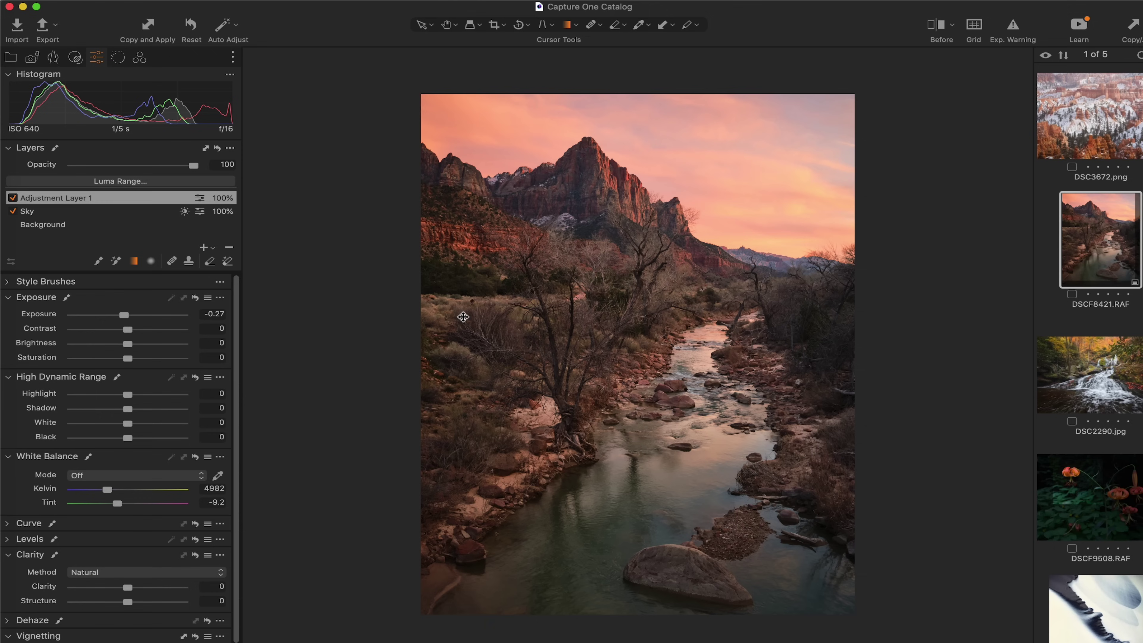
- Rename Adjustment Layer 1 to 'Bottom'
double_click(74, 200)
key("BackSpace")
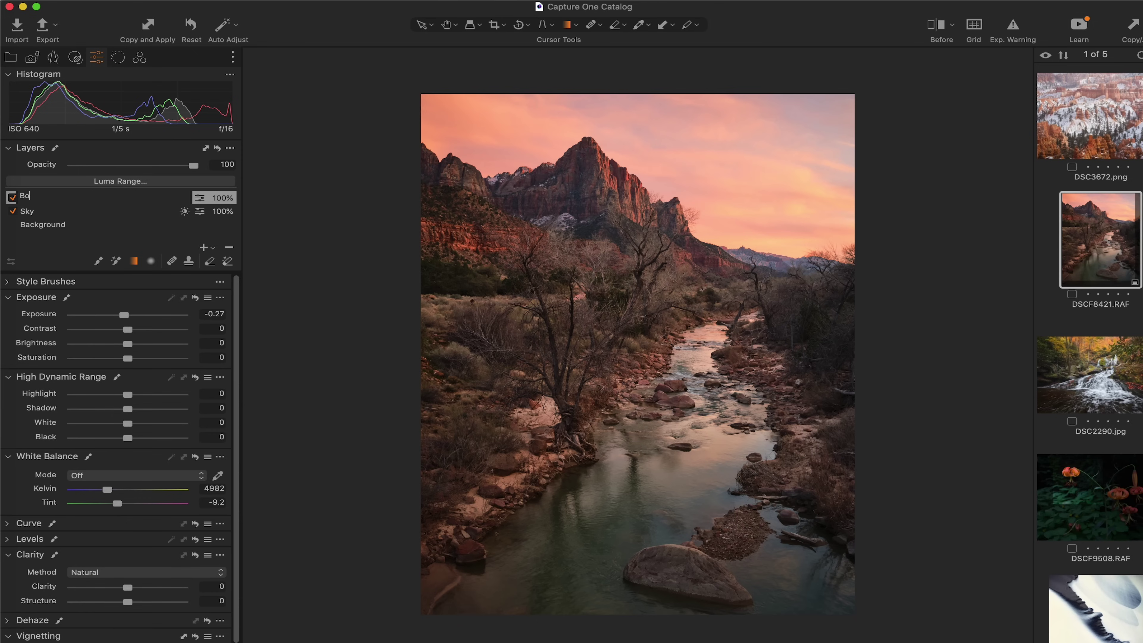
type("Bottom")
key("Return")
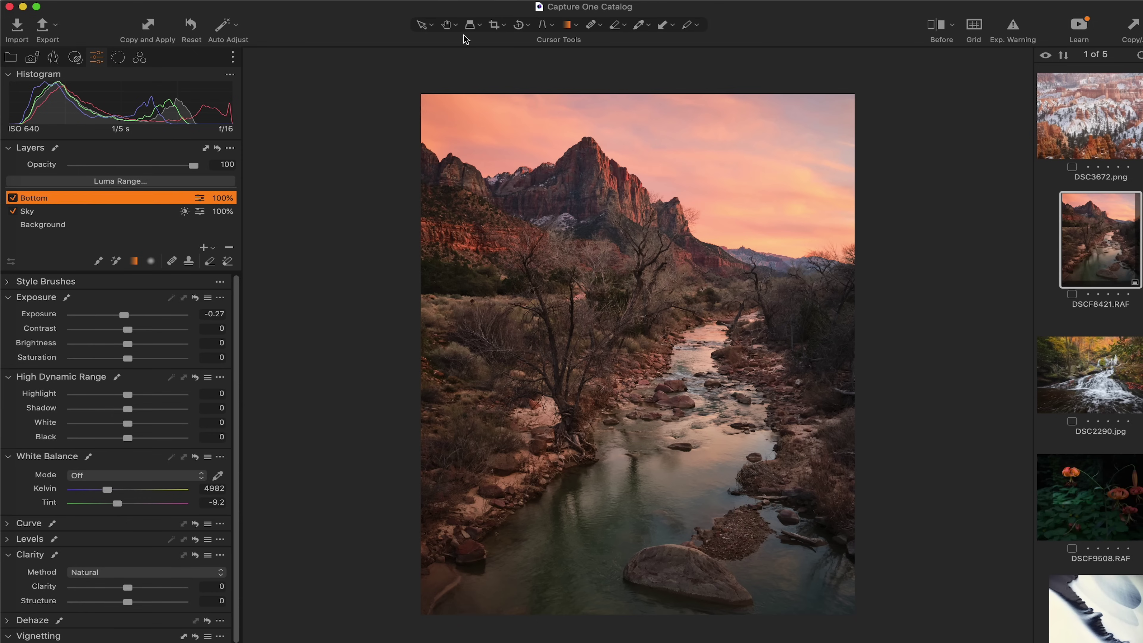
- Compare the original and edited photo in split Before/After view, then select the Background layer
left_click(948, 34)
left_click_drag(632, 349, 322, 317)
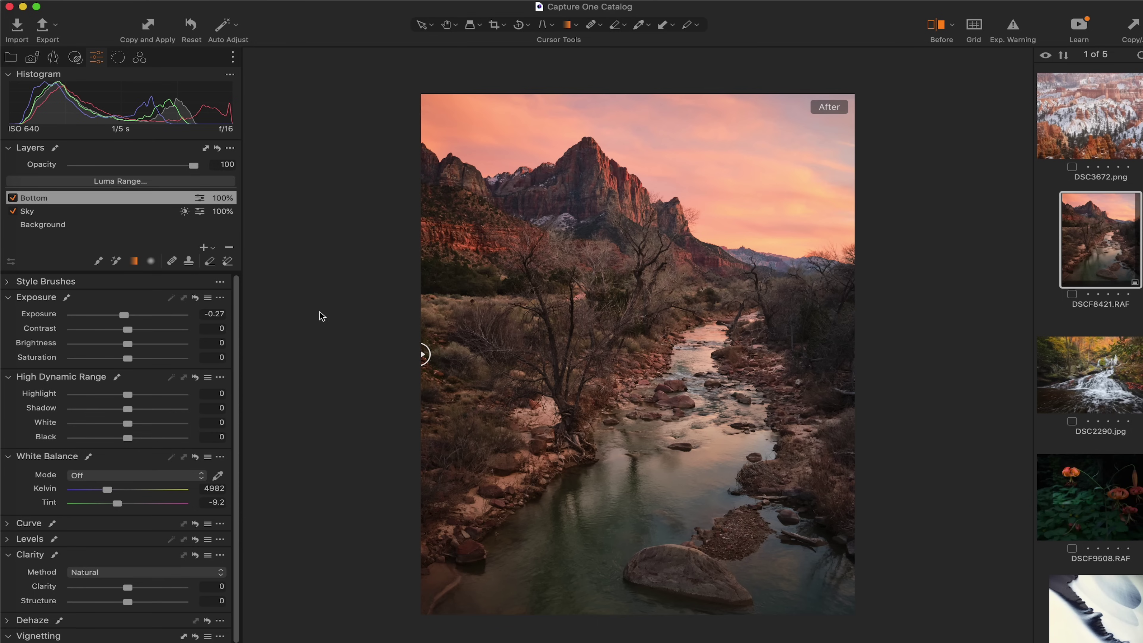
left_click_drag(425, 355, 375, 353)
left_click(938, 28)
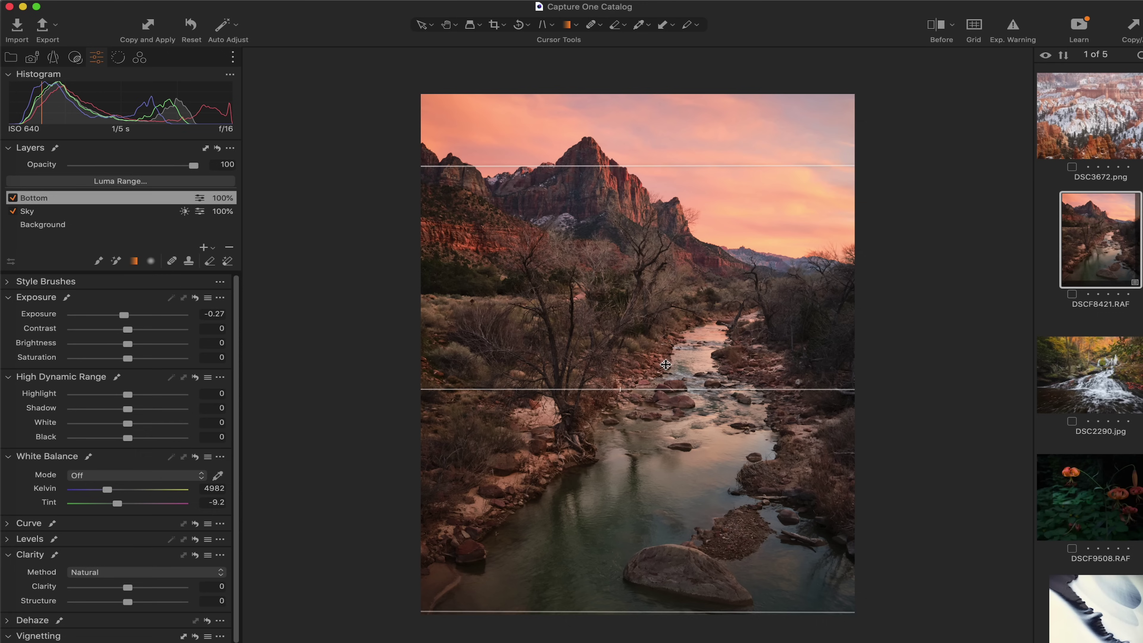
left_click(81, 224)
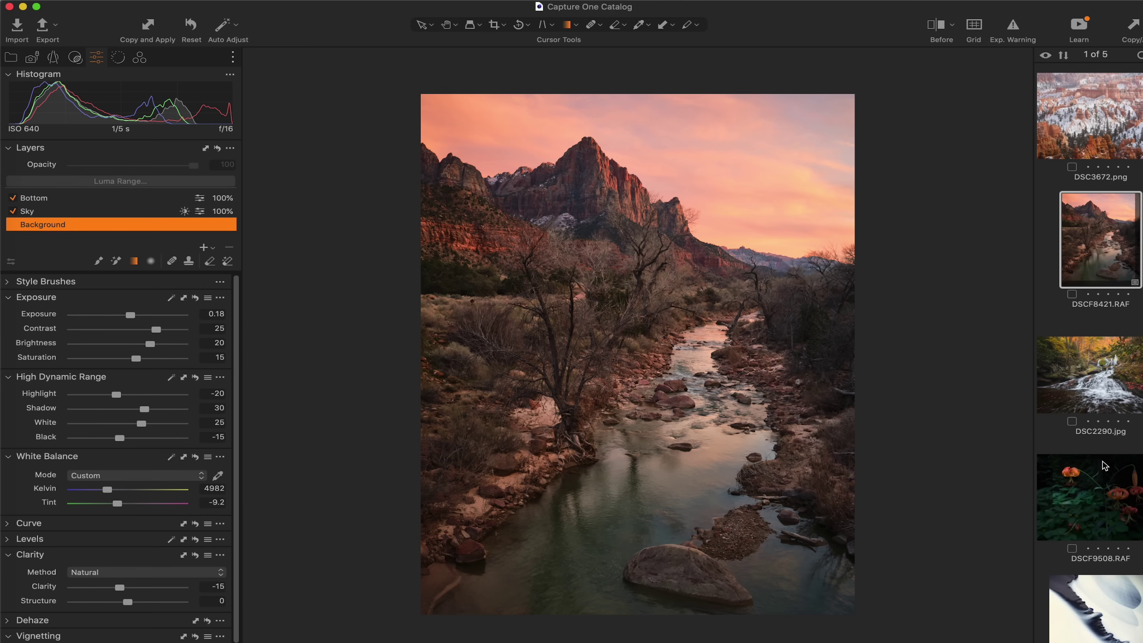
- Open the tiger lily photo DSCF9508.RAF and load the Saturation + Clarity style brush
left_click(1098, 486)
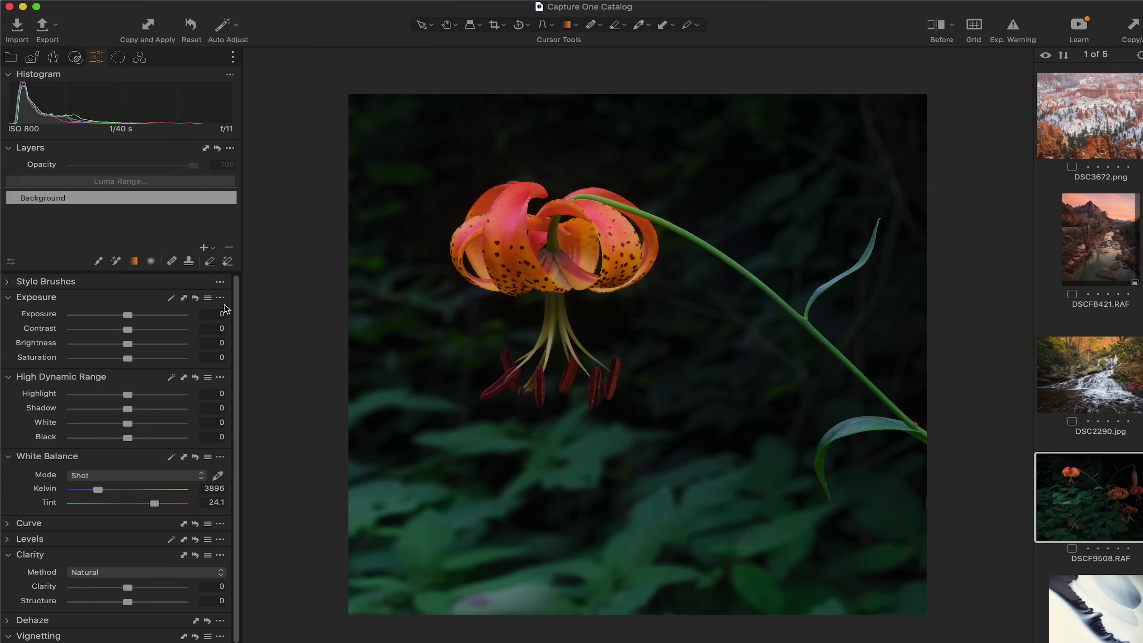
left_click(8, 284)
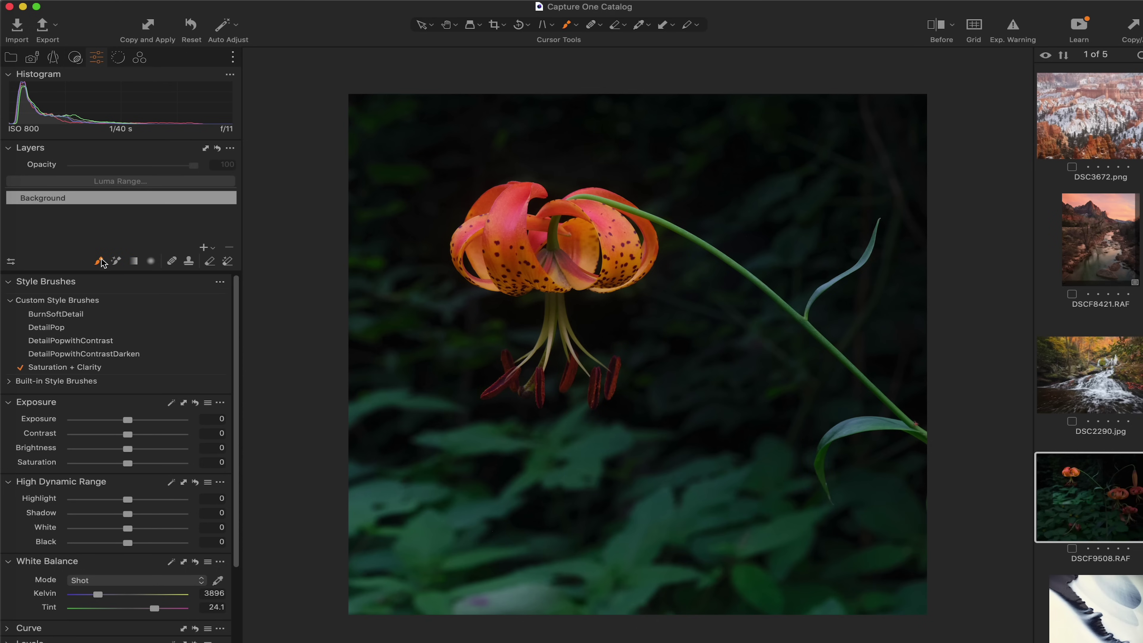
- Set brush size 307 with Auto Mask and paint Saturation + Clarity over the lily's petals
right_click(521, 252)
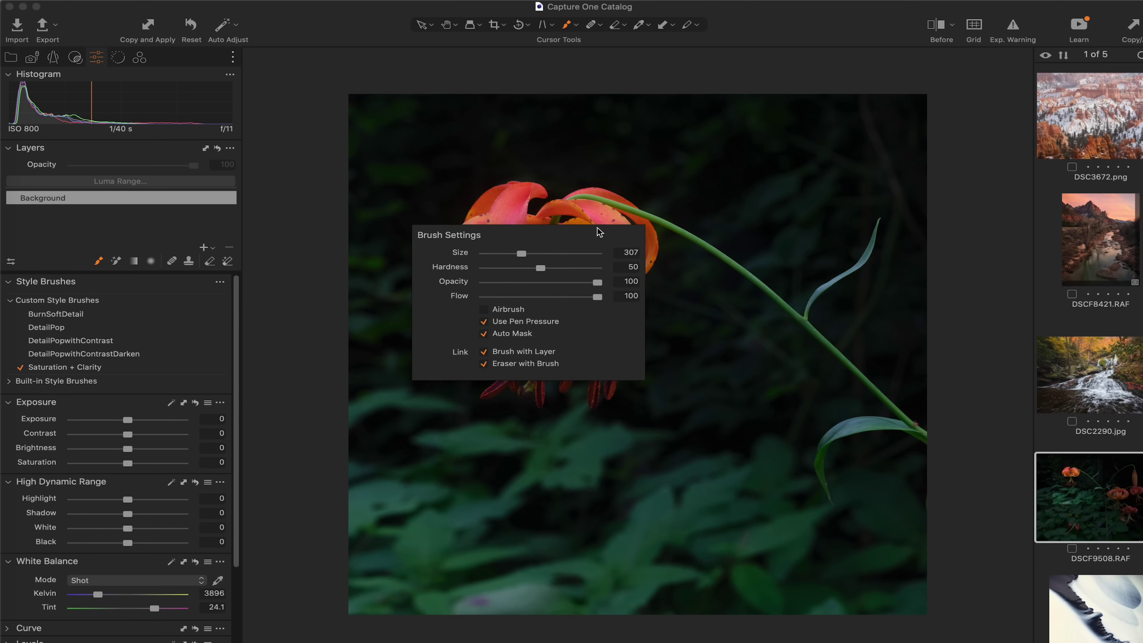
mouse_move(629, 252)
left_mouse_down()
mouse_move(643, 260)
mouse_move(625, 286)
left_mouse_up()
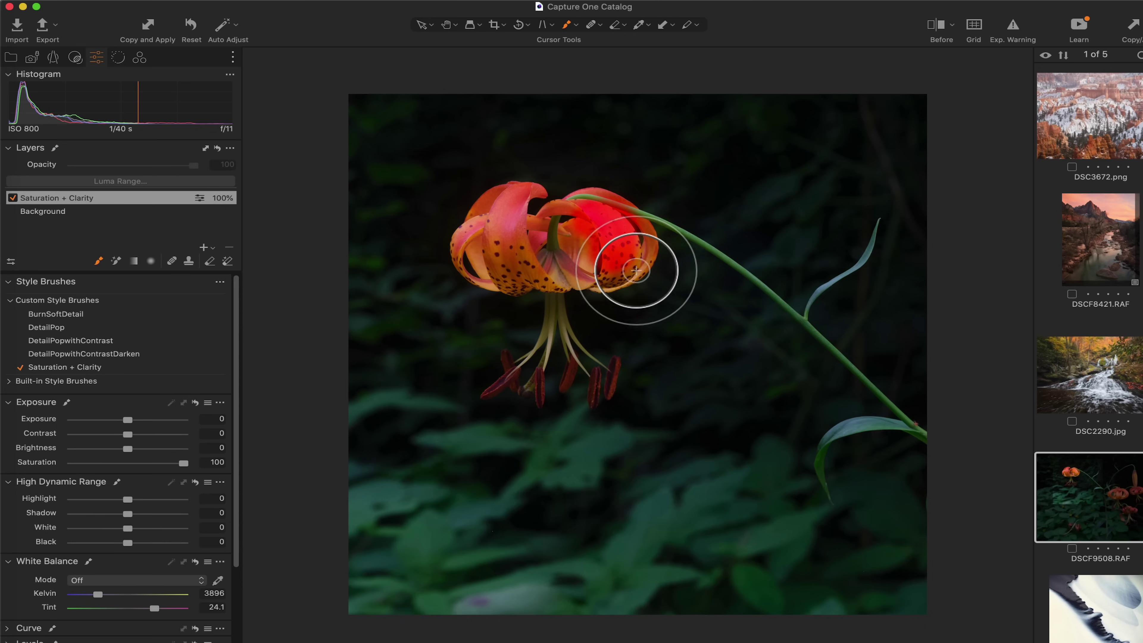
mouse_move(536, 320)
left_mouse_down()
mouse_move(503, 273)
mouse_move(538, 220)
mouse_move(587, 255)
mouse_move(635, 235)
mouse_move(674, 264)
mouse_move(677, 296)
mouse_move(640, 312)
mouse_move(515, 309)
mouse_move(524, 292)
mouse_move(584, 311)
mouse_move(592, 351)
mouse_move(581, 385)
mouse_move(543, 412)
mouse_move(571, 406)
mouse_move(546, 427)
mouse_move(561, 408)
mouse_move(625, 426)
mouse_move(642, 411)
mouse_move(599, 376)
mouse_move(649, 411)
mouse_move(609, 389)
mouse_move(536, 399)
mouse_move(542, 387)
mouse_move(538, 413)
mouse_move(617, 416)
mouse_move(572, 430)
mouse_move(585, 436)
mouse_move(645, 413)
mouse_move(654, 393)
mouse_move(602, 367)
mouse_move(596, 314)
mouse_move(649, 292)
mouse_move(545, 275)
mouse_move(555, 281)
mouse_move(538, 250)
mouse_move(504, 299)
mouse_move(661, 298)
mouse_move(626, 299)
mouse_move(568, 269)
mouse_move(568, 220)
mouse_move(531, 235)
mouse_move(510, 283)
mouse_move(537, 298)
mouse_move(678, 281)
mouse_move(595, 319)
left_mouse_up()
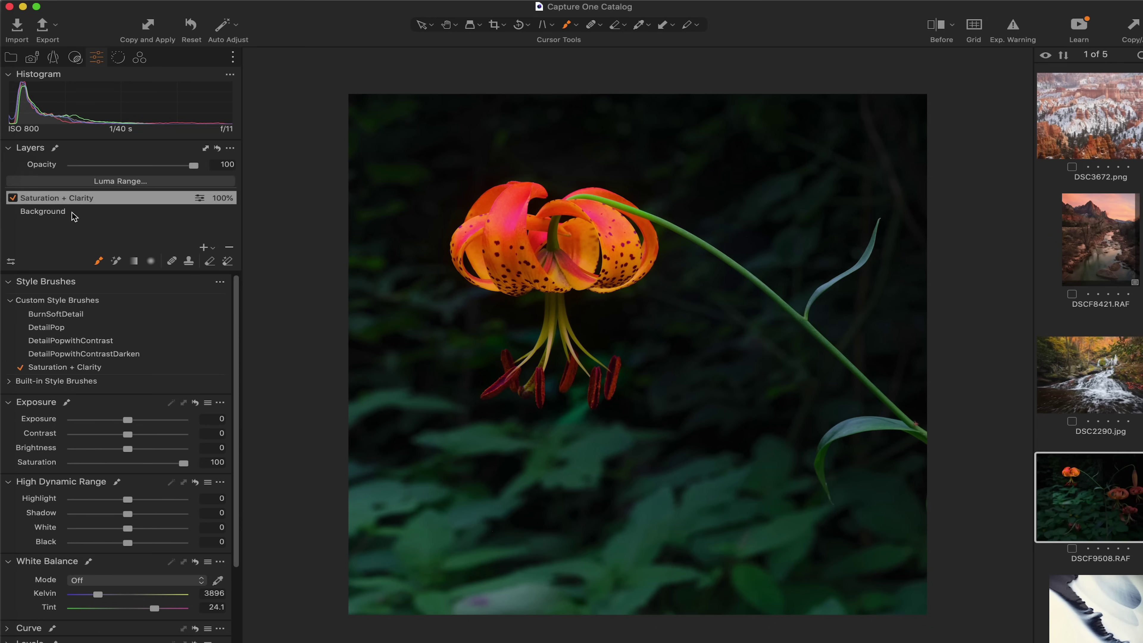
- Toggle the Saturation + Clarity layer off and on to compare, then open its Luma Range settings
left_click(12, 198)
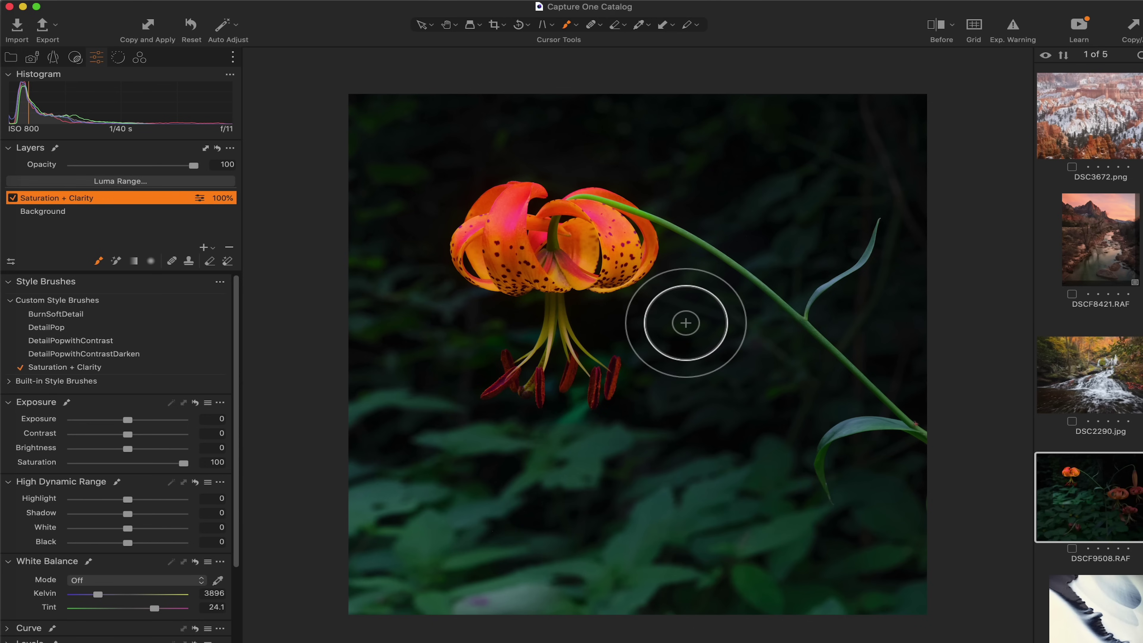
left_click(13, 199)
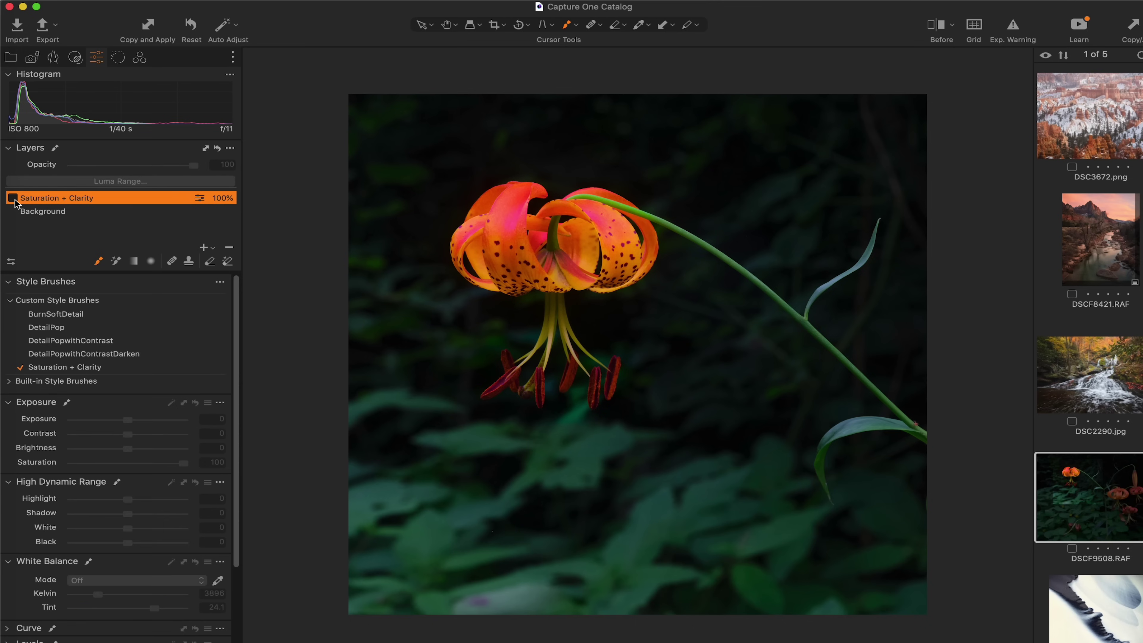
left_click(14, 200)
left_click(13, 199)
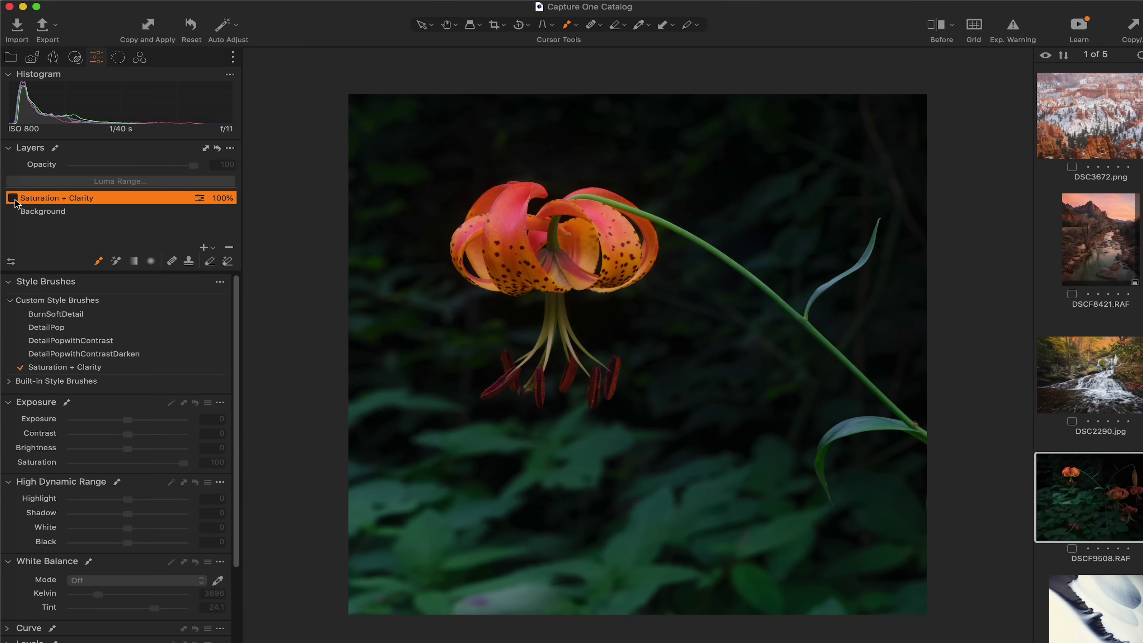
left_click(14, 199)
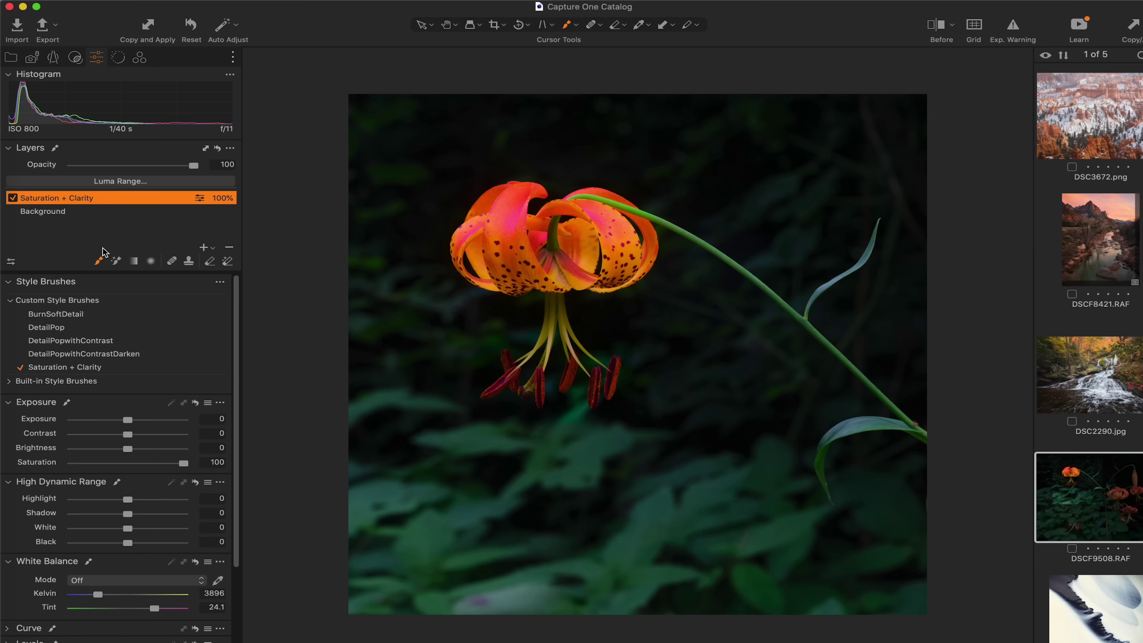
left_click(14, 199)
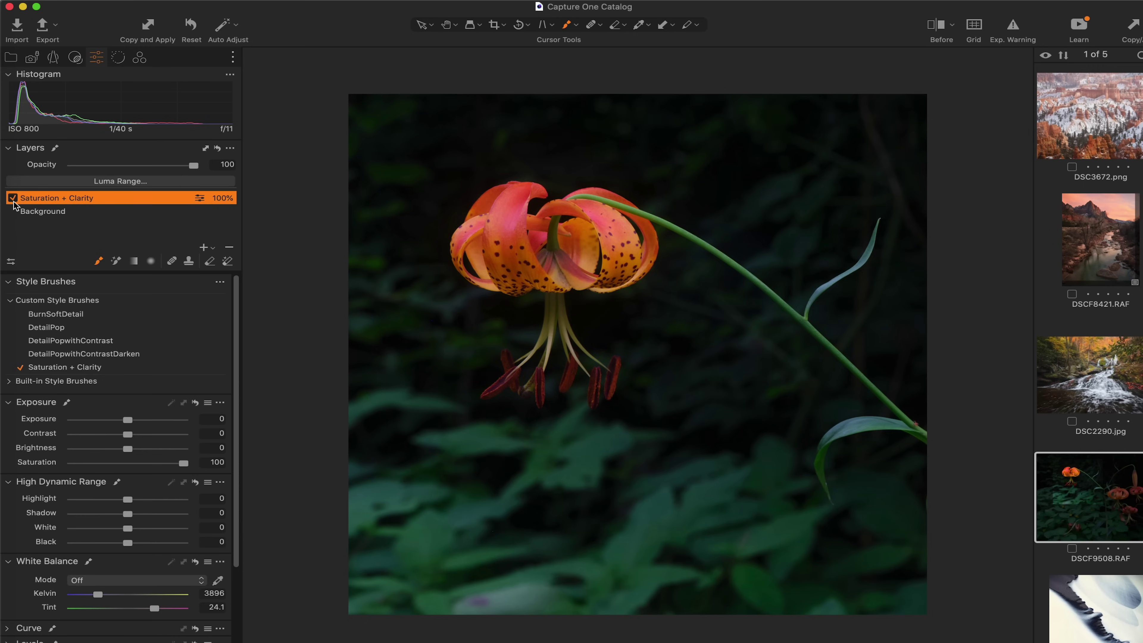
left_click(13, 199)
left_click(133, 182)
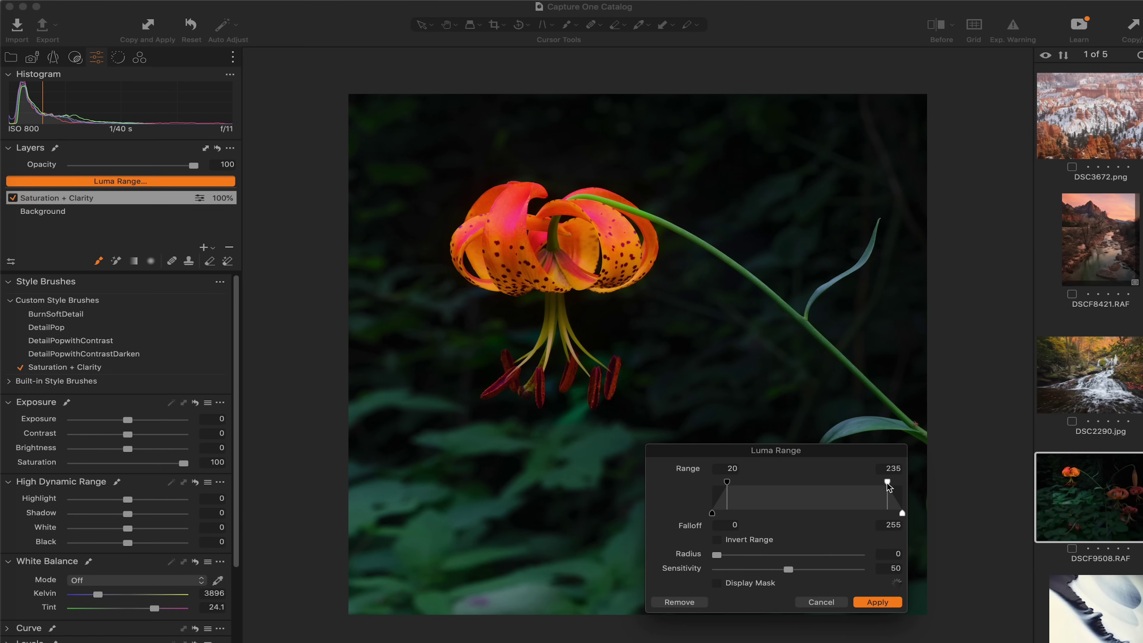
- Restrict the Saturation + Clarity layer's luma range to 75–255, previewing the mask, and apply it
left_click_drag(887, 481, 917, 486)
left_click_drag(728, 483, 749, 482)
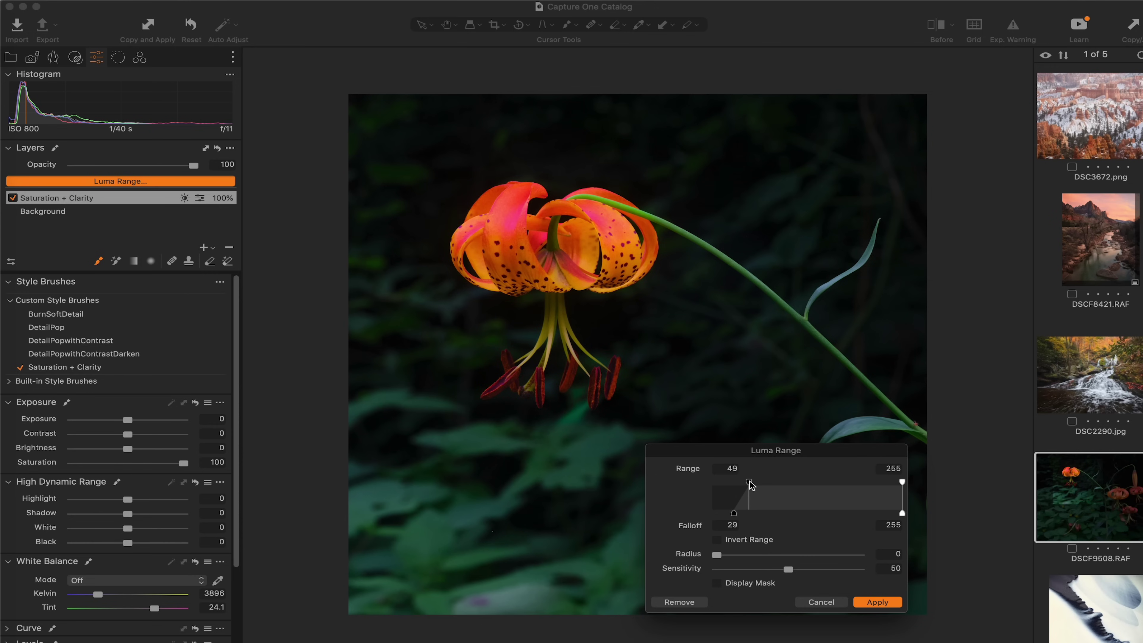
left_click(717, 584)
mouse_move(749, 481)
left_mouse_down()
mouse_move(783, 484)
mouse_move(758, 513)
mouse_move(721, 512)
mouse_move(747, 514)
mouse_move(785, 483)
mouse_move(768, 486)
left_mouse_up()
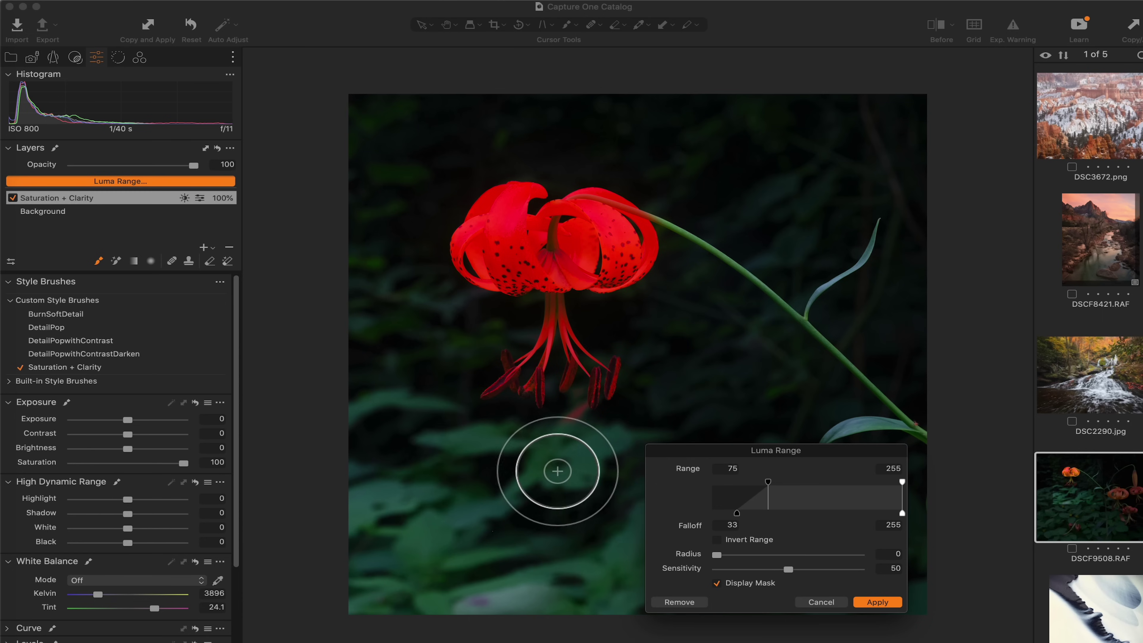
left_click(878, 602)
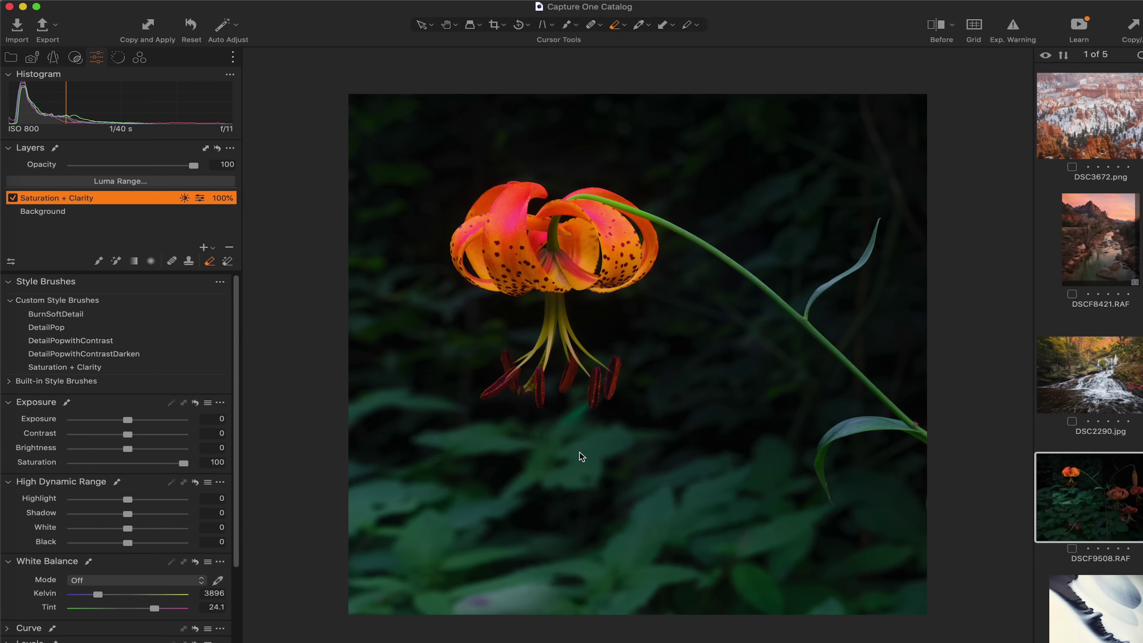
key("m")
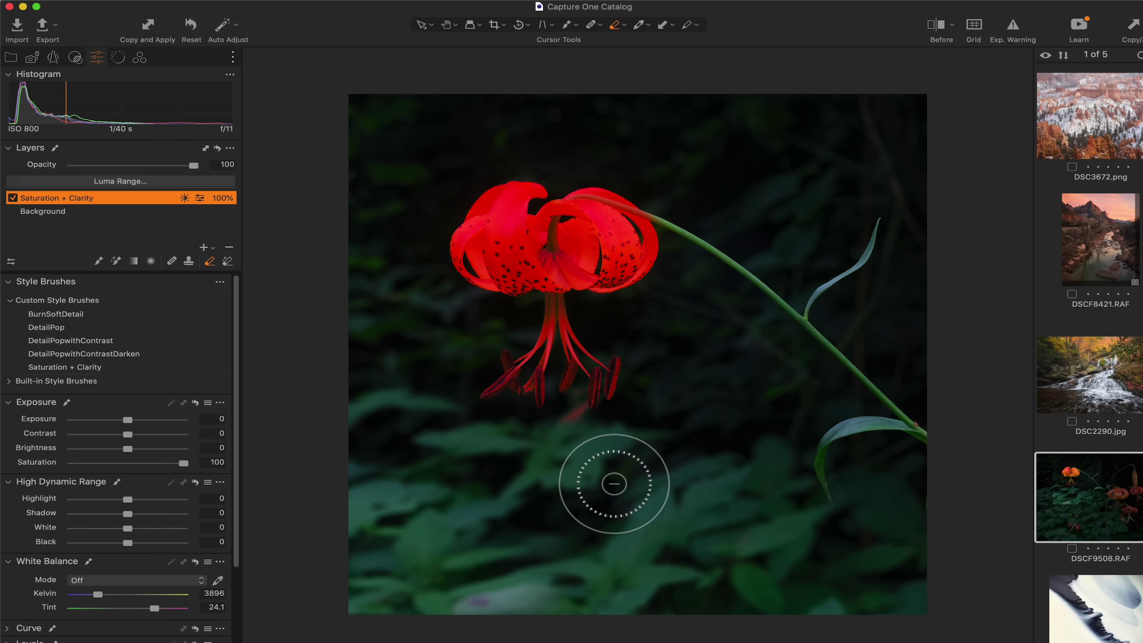
key("bracketleft")
key("bracketleft")
key("bracketleft")
key("bracketleft")
key("bracketleft")
key("bracketleft")
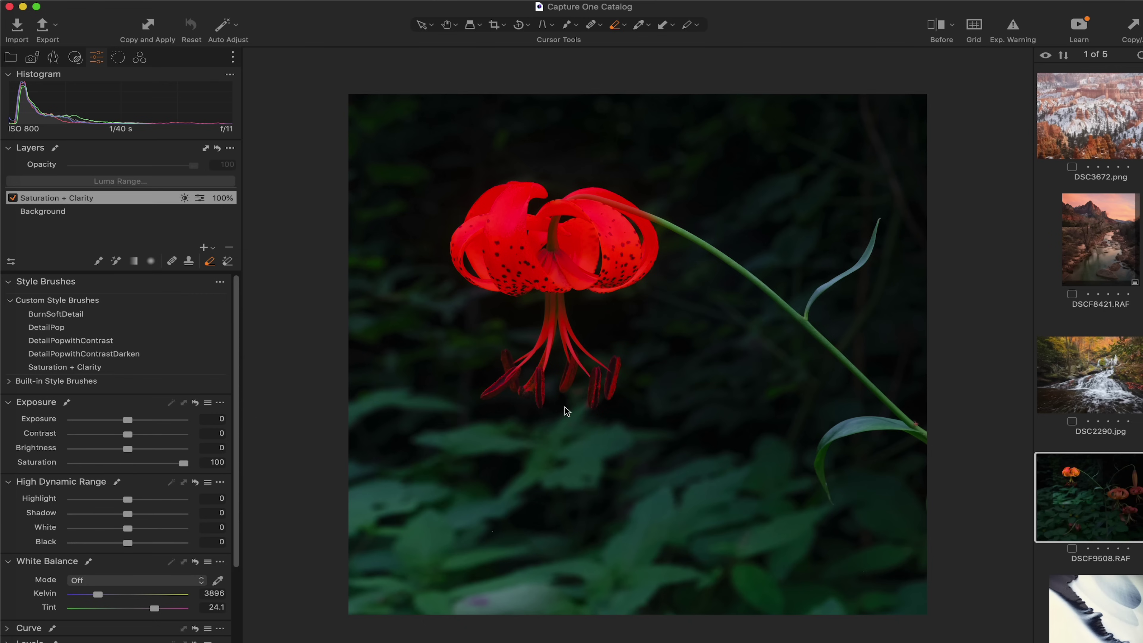
left_click(127, 199)
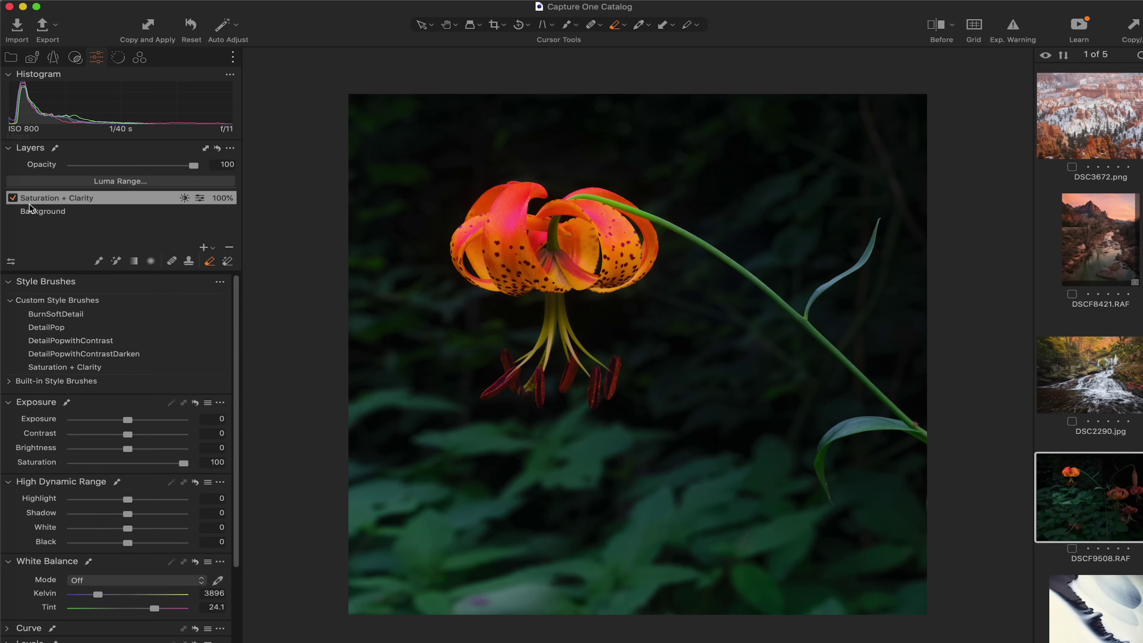
left_click(12, 198)
left_click(13, 198)
left_click(13, 198)
left_click(13, 198)
- Drop the Saturation + Clarity layer's opacity to 87% and toggle the layer to compare
mouse_move(184, 168)
left_mouse_down()
mouse_move(153, 178)
mouse_move(178, 180)
left_mouse_up()
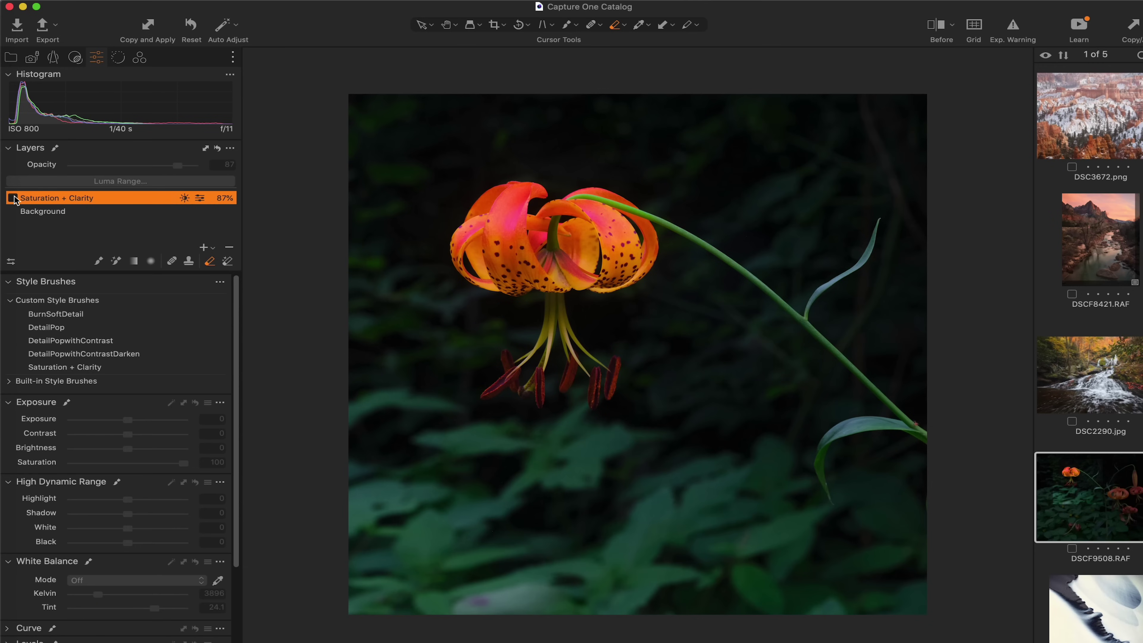
left_click(14, 198)
left_click(13, 198)
left_click(13, 198)
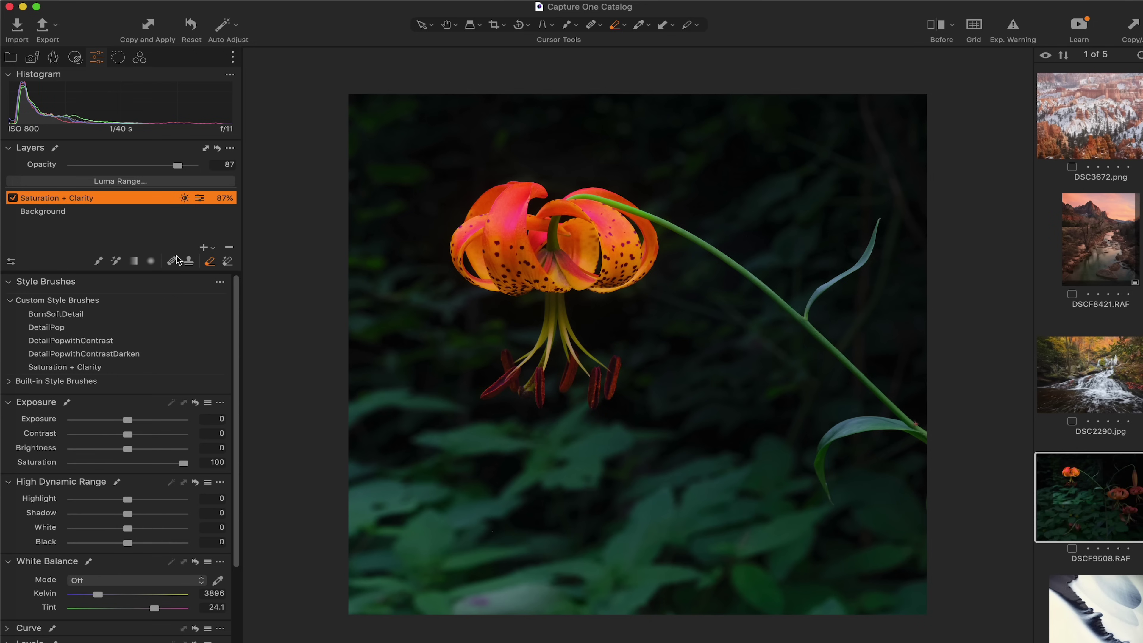
- Add a filled adjustment layer with a linear gradient from the bottom, set exposure -1.5, saturation -13
left_click(215, 249)
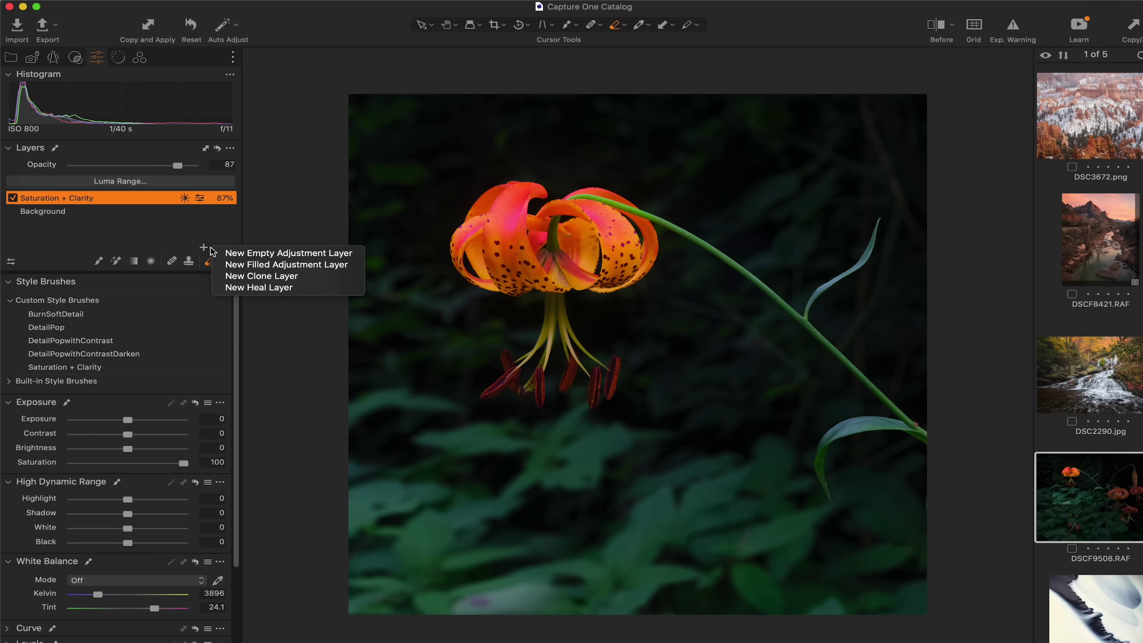
left_click(241, 266)
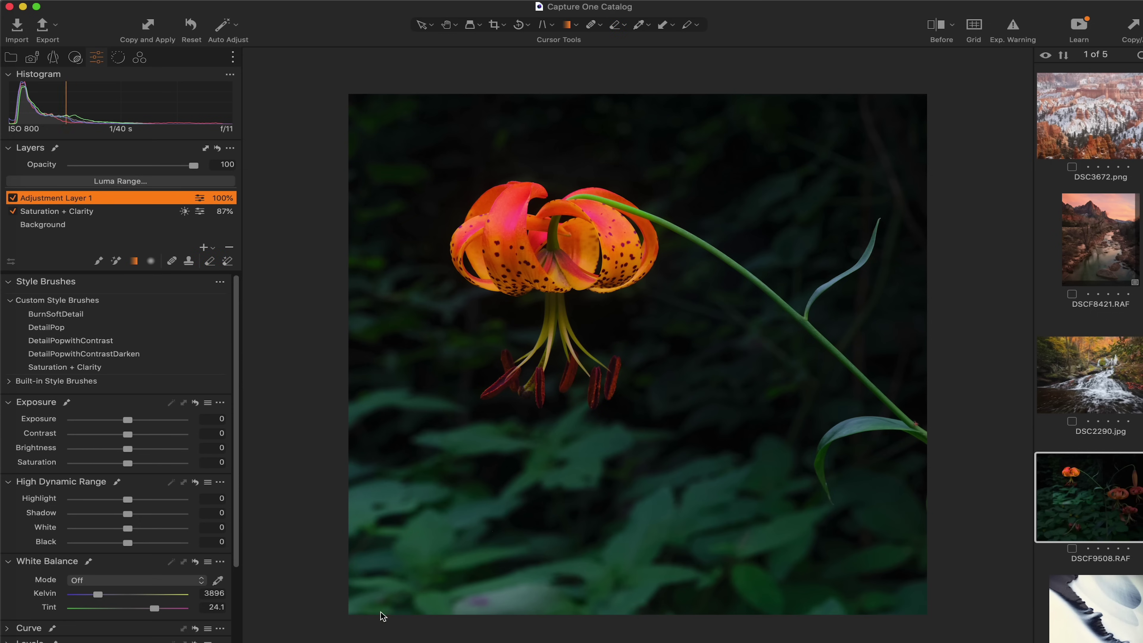
key("l")
left_click_drag(357, 606, 475, 227)
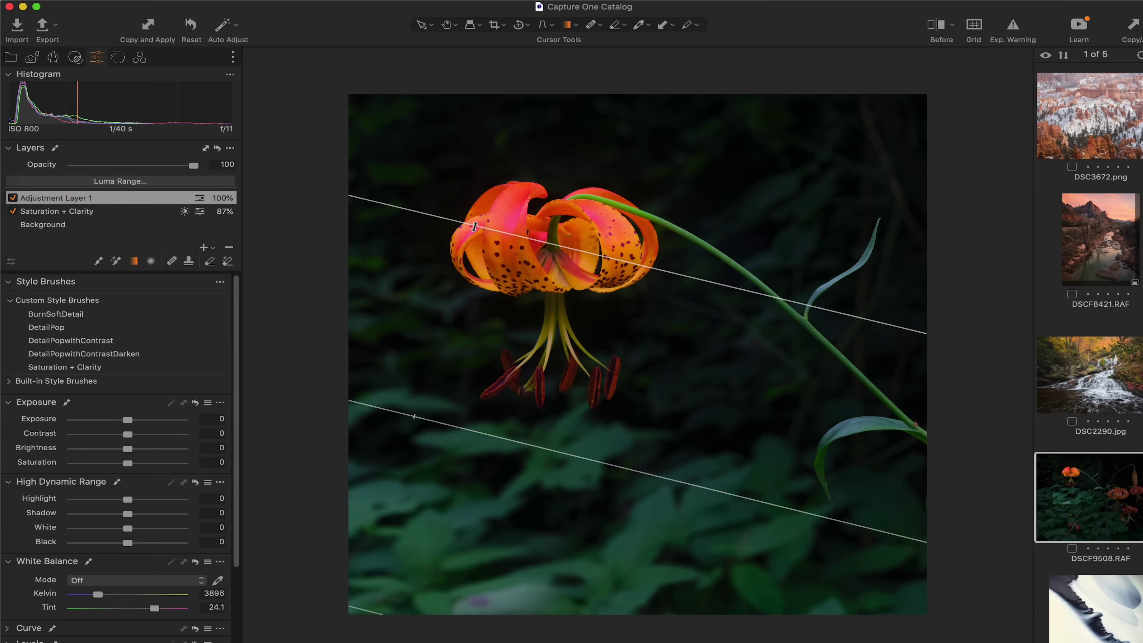
key("m")
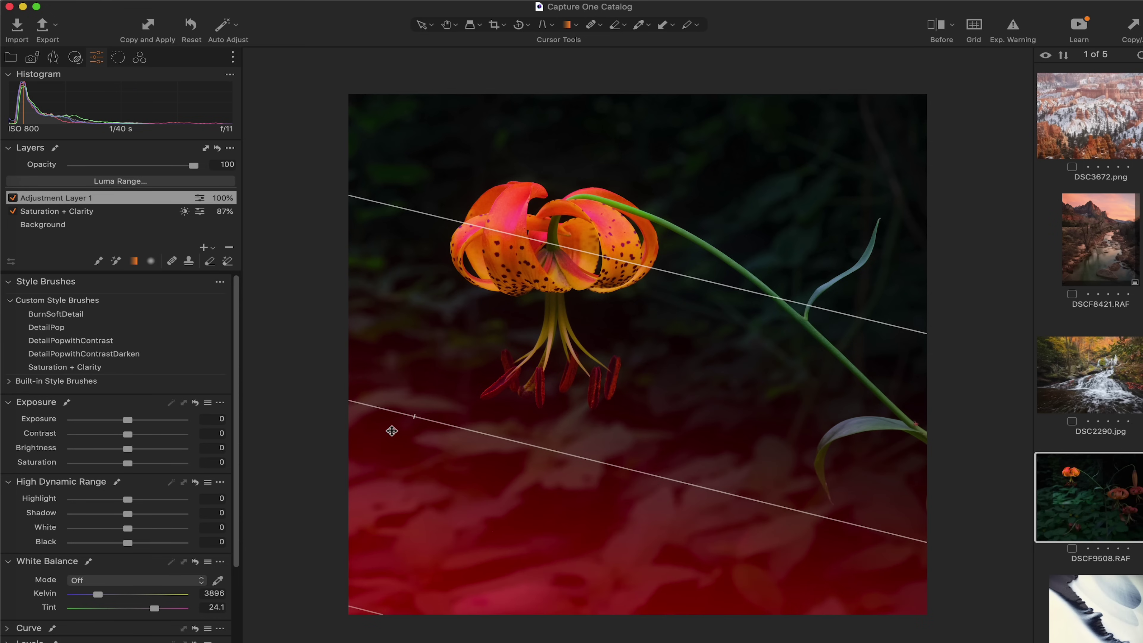
left_click_drag(419, 435, 448, 493)
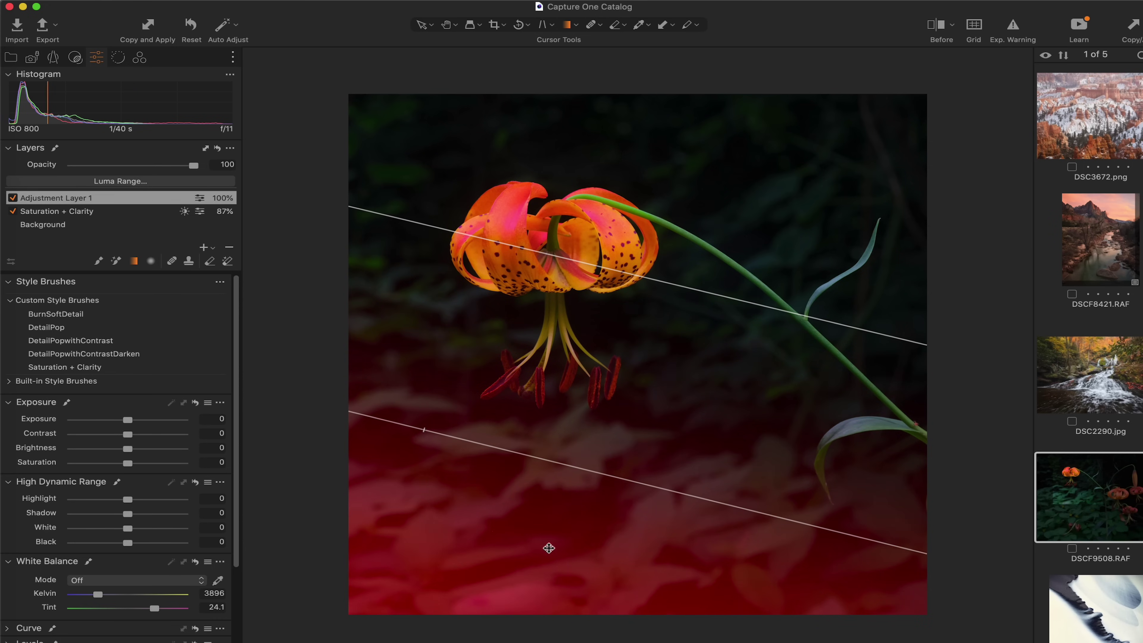
left_click_drag(546, 556, 543, 567)
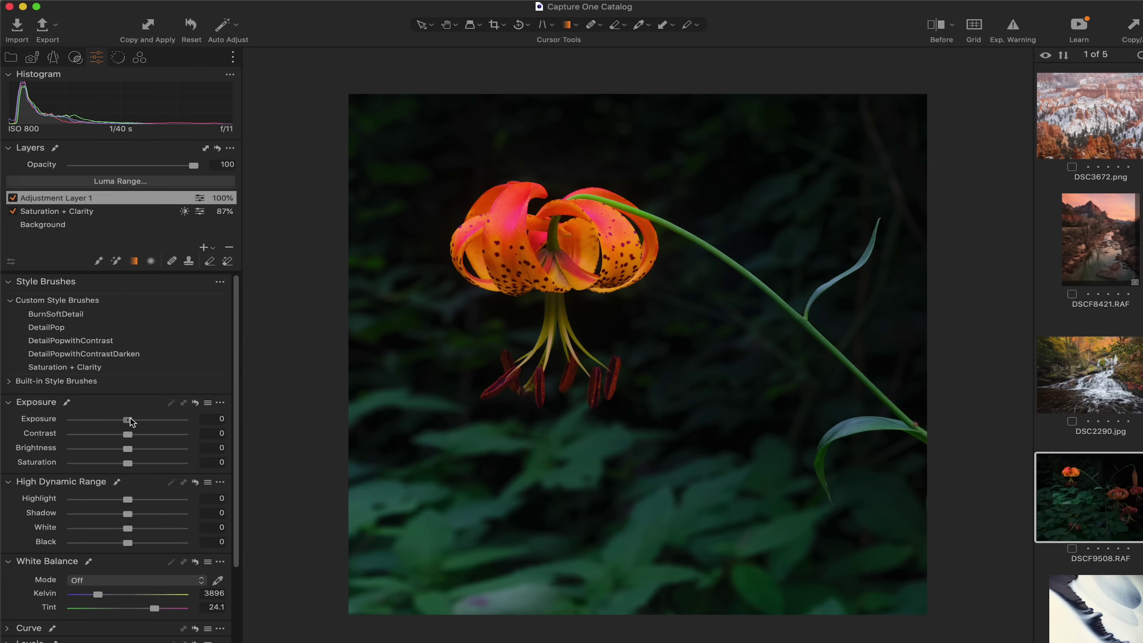
left_click_drag(127, 418, 126, 419)
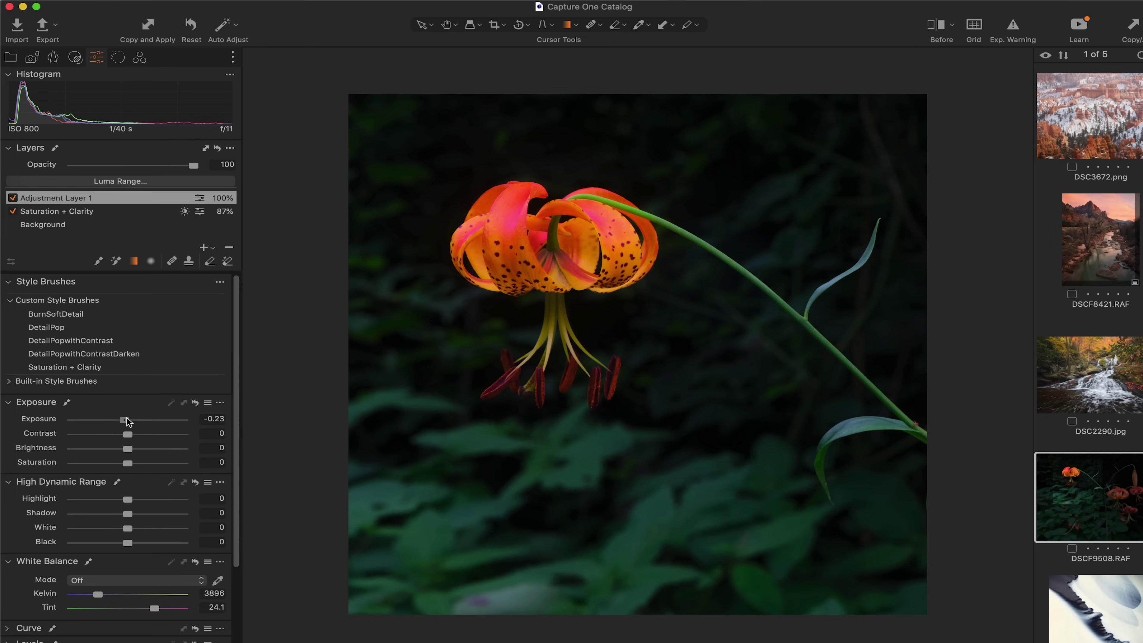
left_click_drag(126, 421, 107, 419)
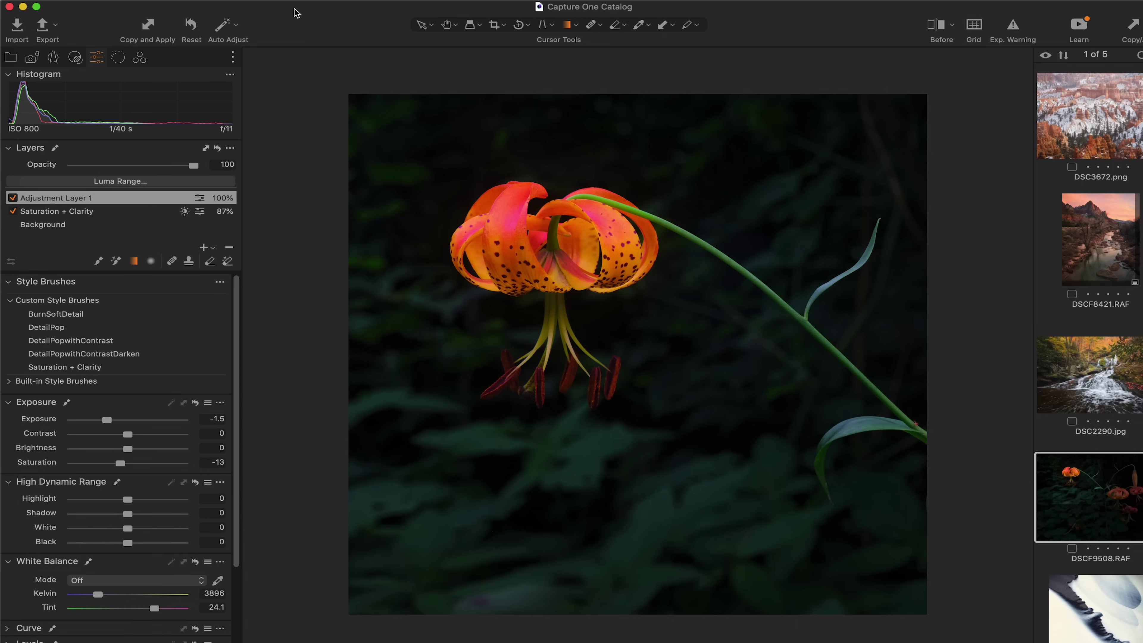
- Add Undo/Redo to the toolbar through Customize Toolbar and undo the saturation change
right_click(296, 32)
left_click(322, 61)
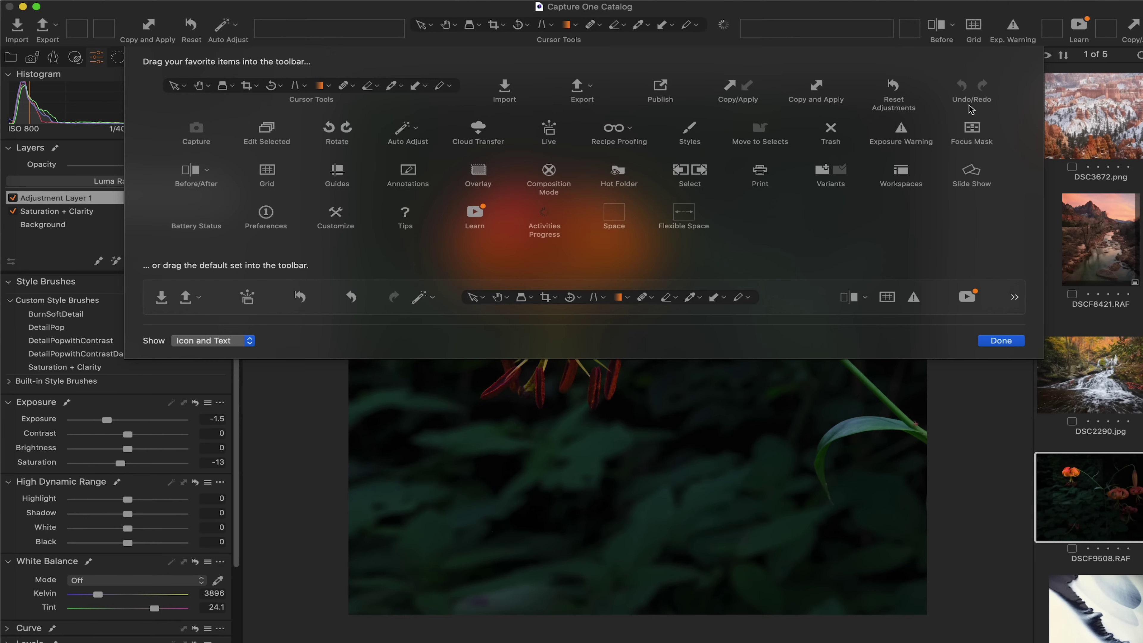
left_click_drag(975, 92, 272, 29)
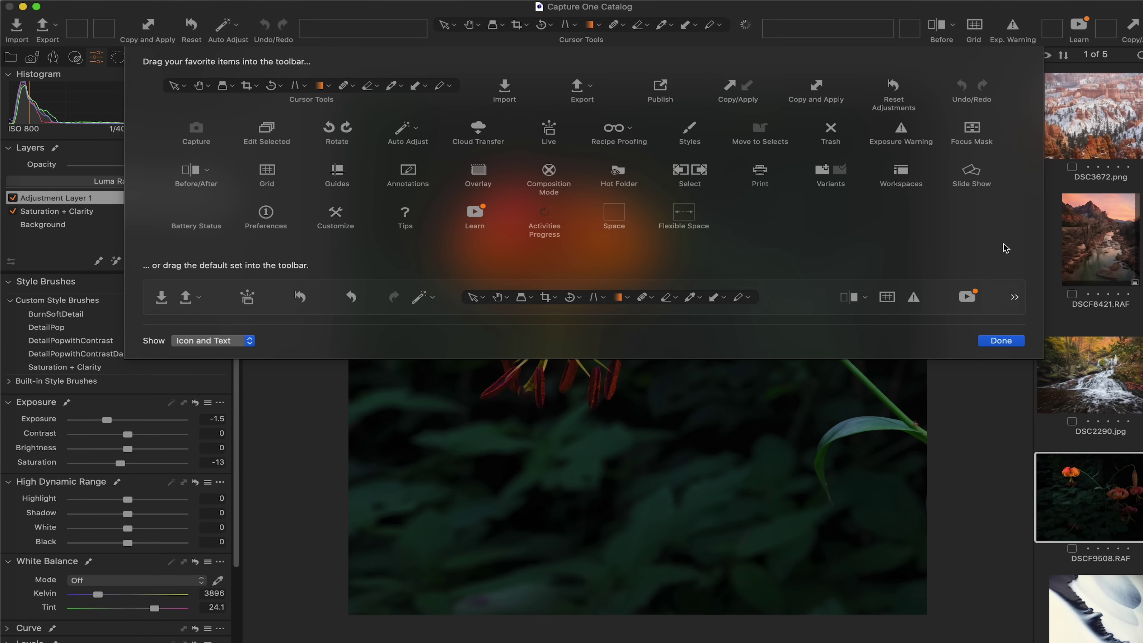
left_click(1005, 338)
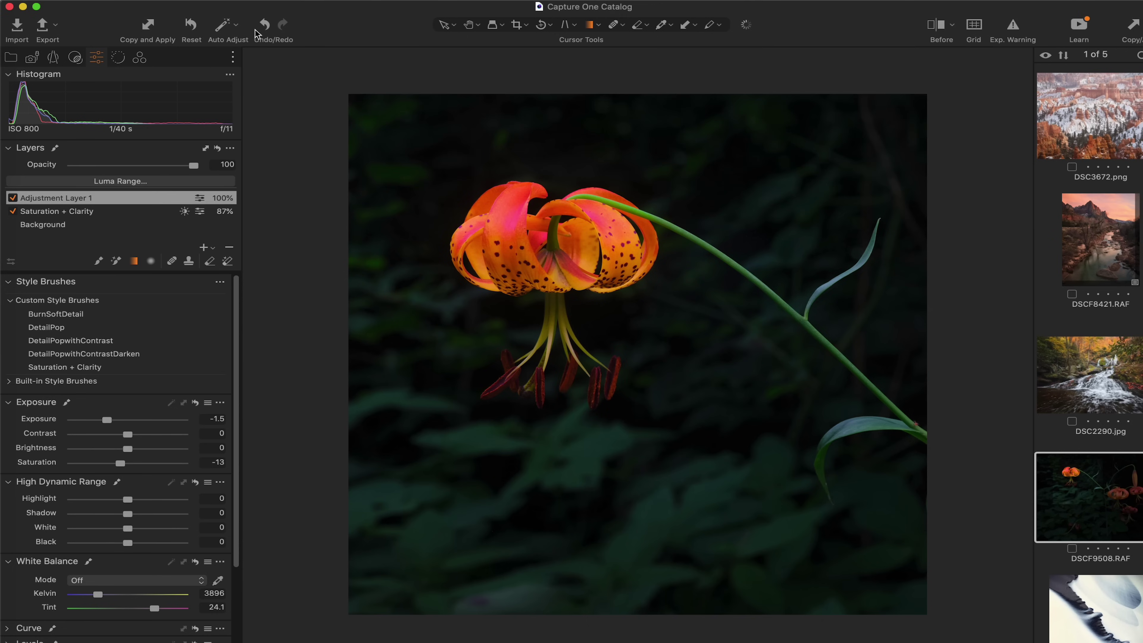
left_click(264, 28)
- Undo the exposure change, then set exposure -1.01 and saturation -60 and toggle Adjustment Layer 1 off
left_click(265, 28)
left_click_drag(128, 420, 122, 420)
left_click_drag(128, 464, 106, 465)
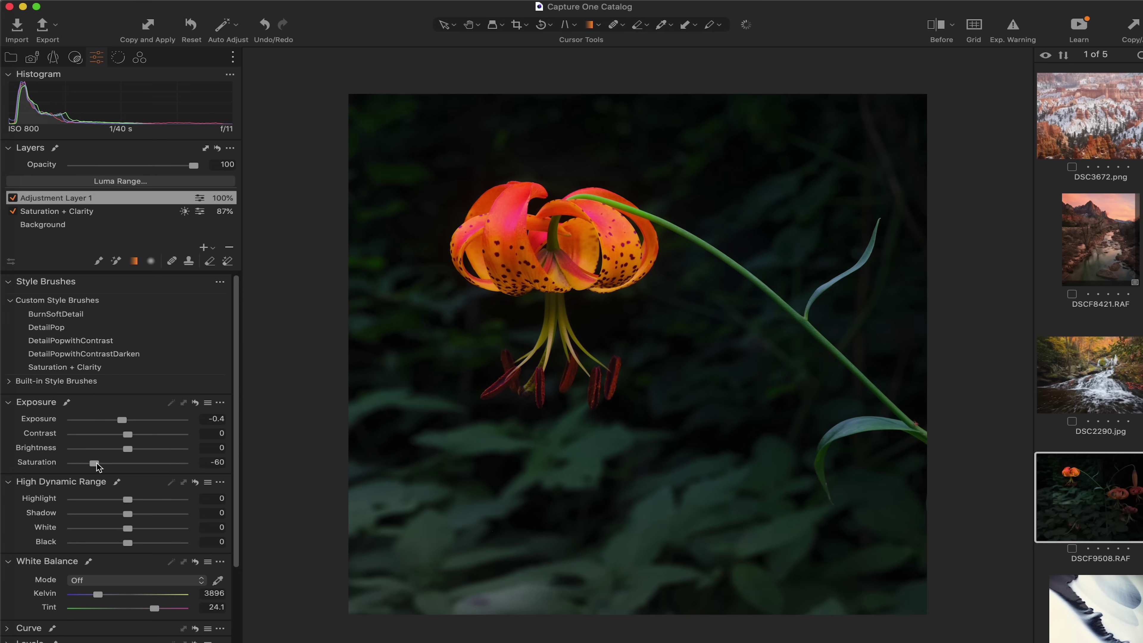
left_click_drag(121, 419, 114, 426)
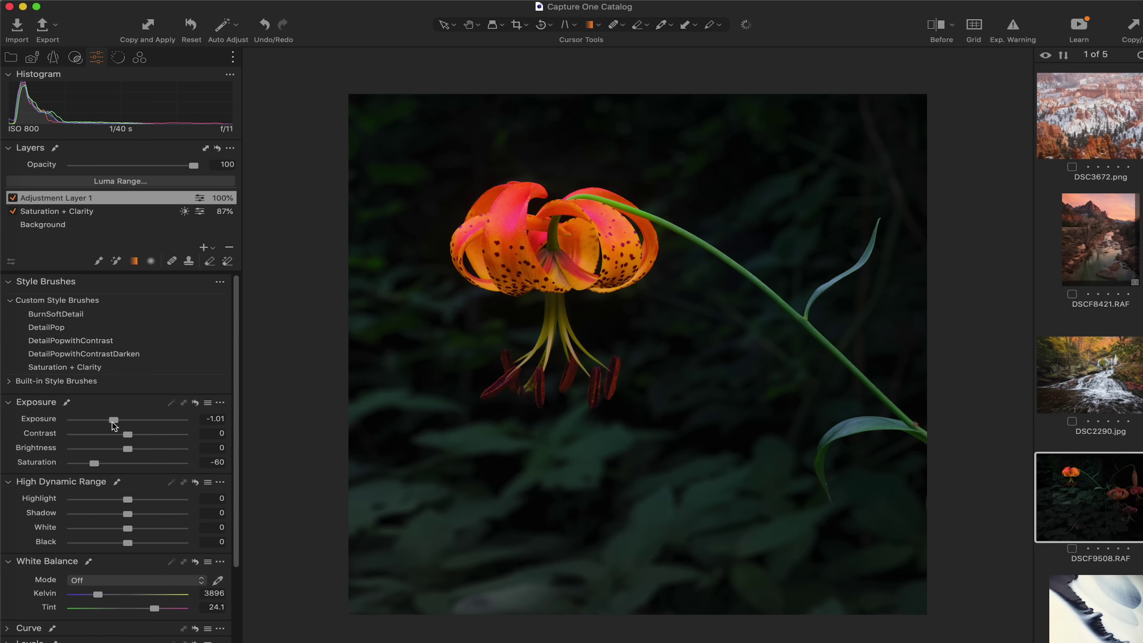
left_click(13, 198)
- Toggle Adjustment Layer 1 off and on to compare and adjust its opacity
left_click(12, 198)
left_click(13, 198)
mouse_move(193, 168)
left_mouse_down()
mouse_move(177, 168)
mouse_move(206, 169)
left_mouse_up()
- Enable the Before/After split and sweep the divider across the lily photo to compare versions
left_click(938, 25)
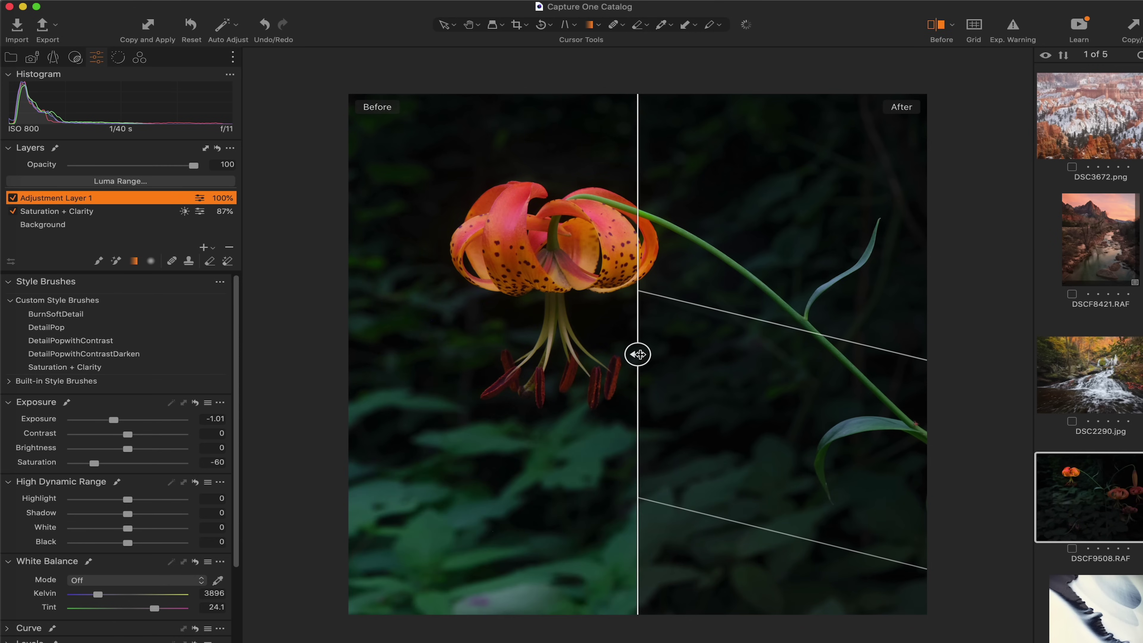
left_click_drag(638, 355, 928, 375)
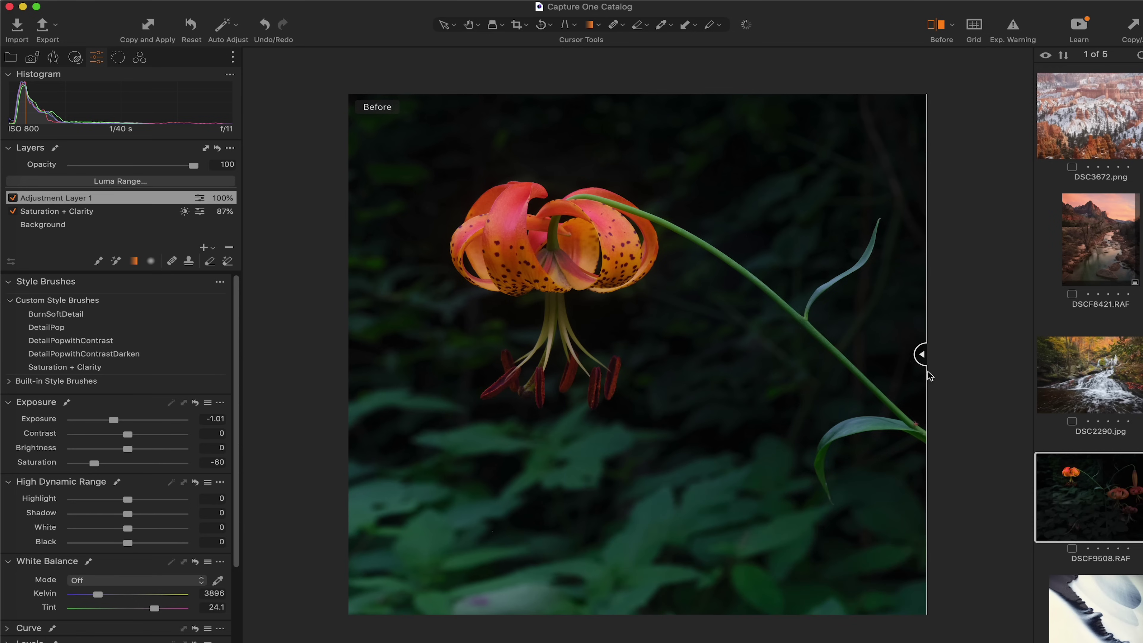
left_click(99, 225)
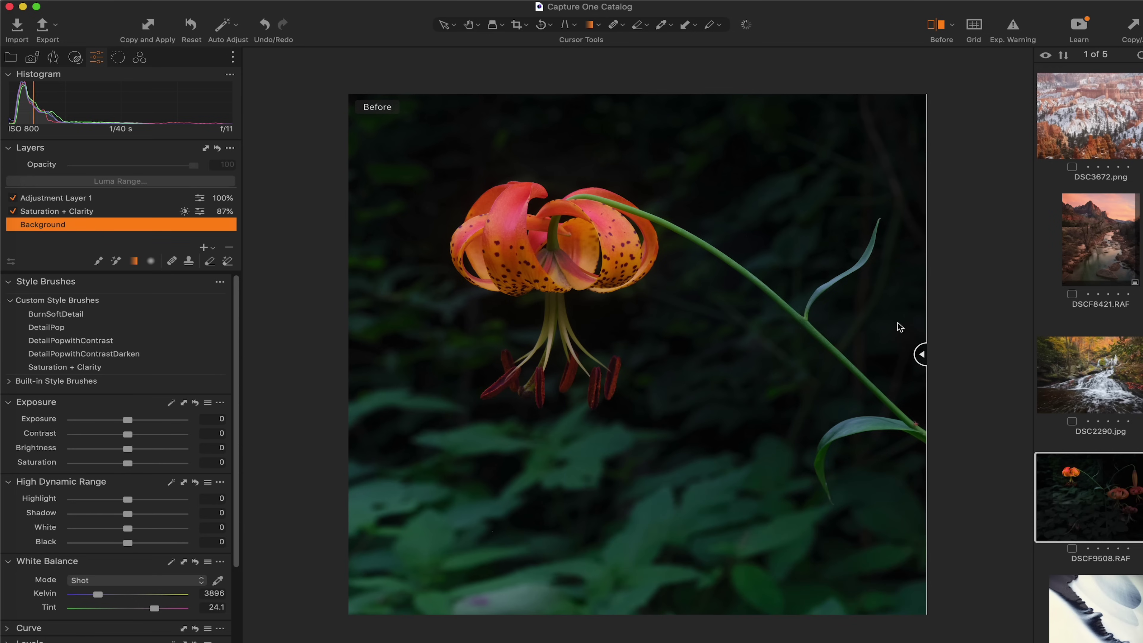
left_click_drag(920, 354, 279, 352)
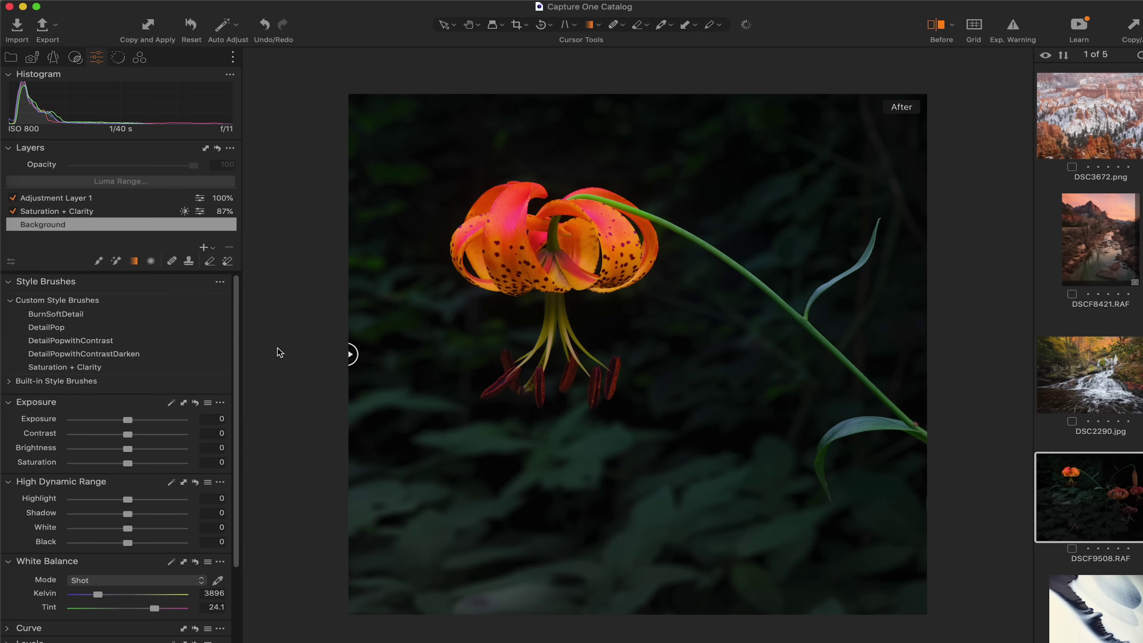
left_click_drag(351, 354, 966, 470)
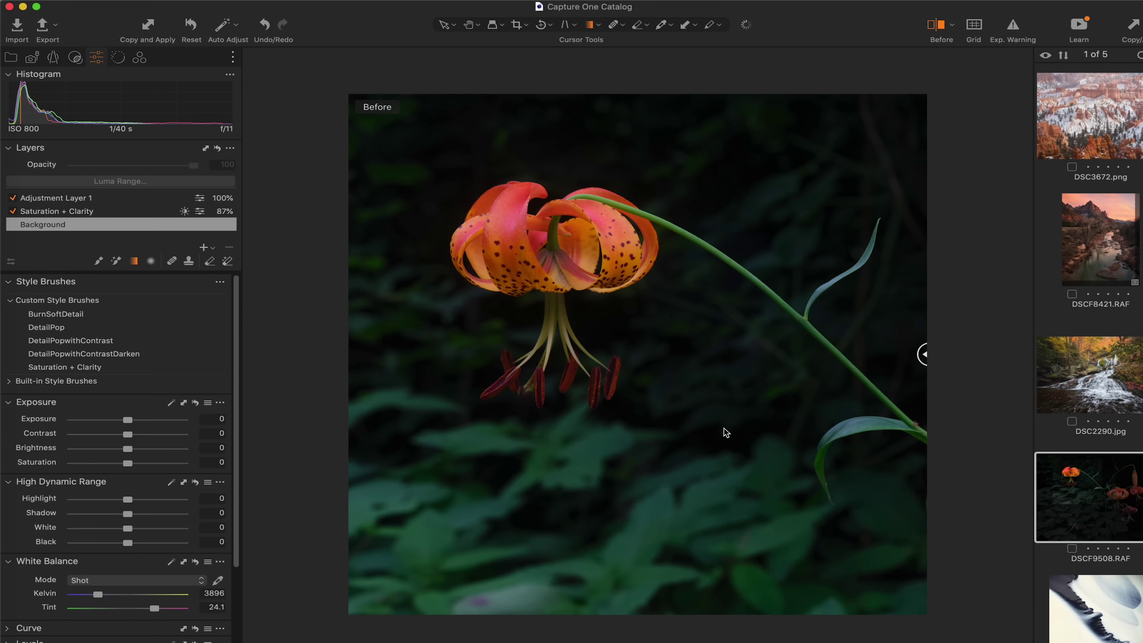
left_click_drag(921, 354, 1094, 359)
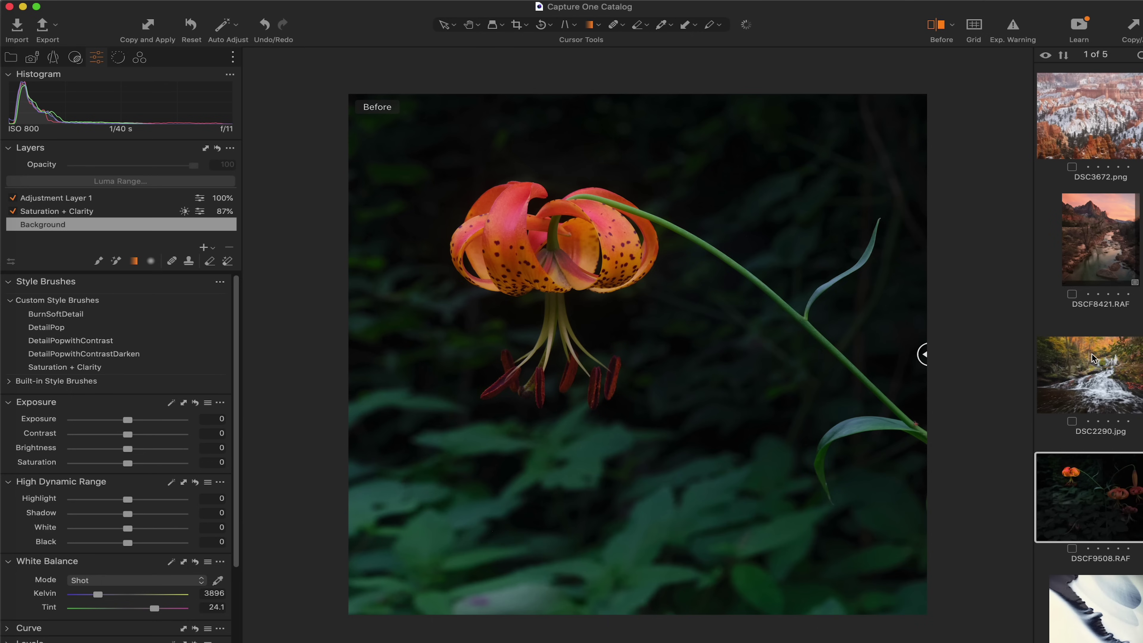